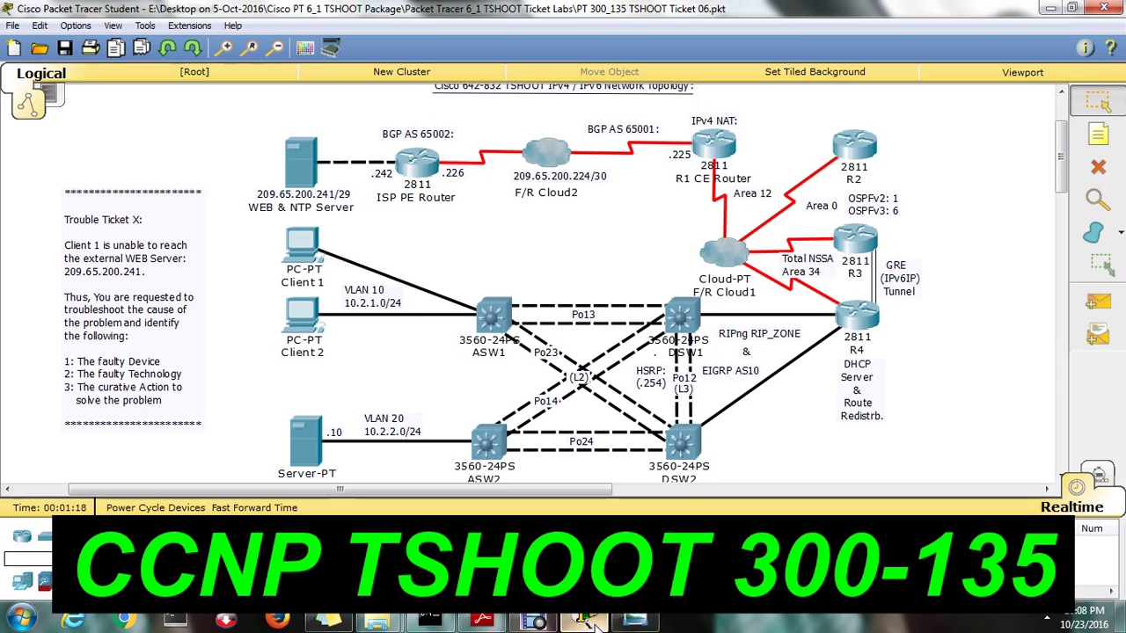
Review the IPv4 Layer 3 topology diagram in Photo Viewer, then open router R4 in Packet Tracer
click(583, 621)
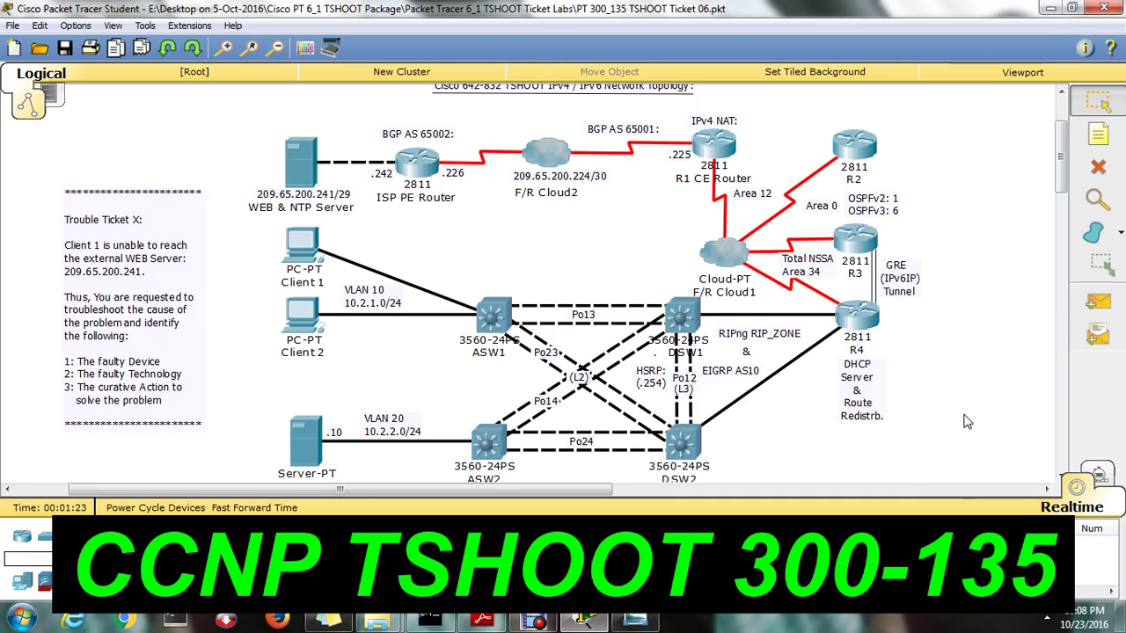
click(635, 621)
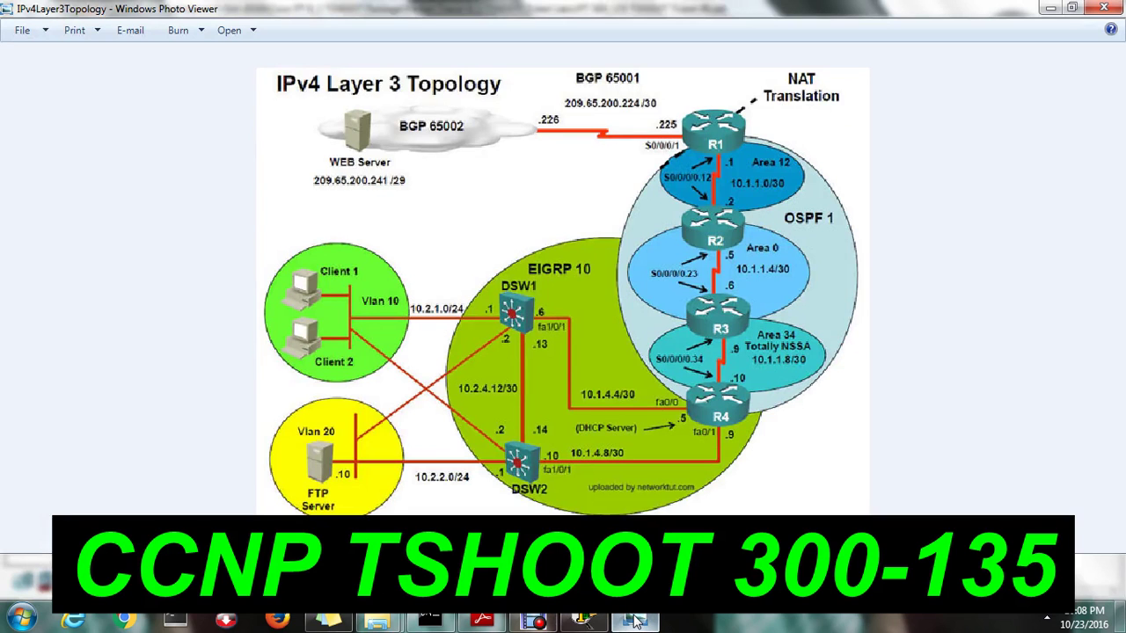
click(635, 621)
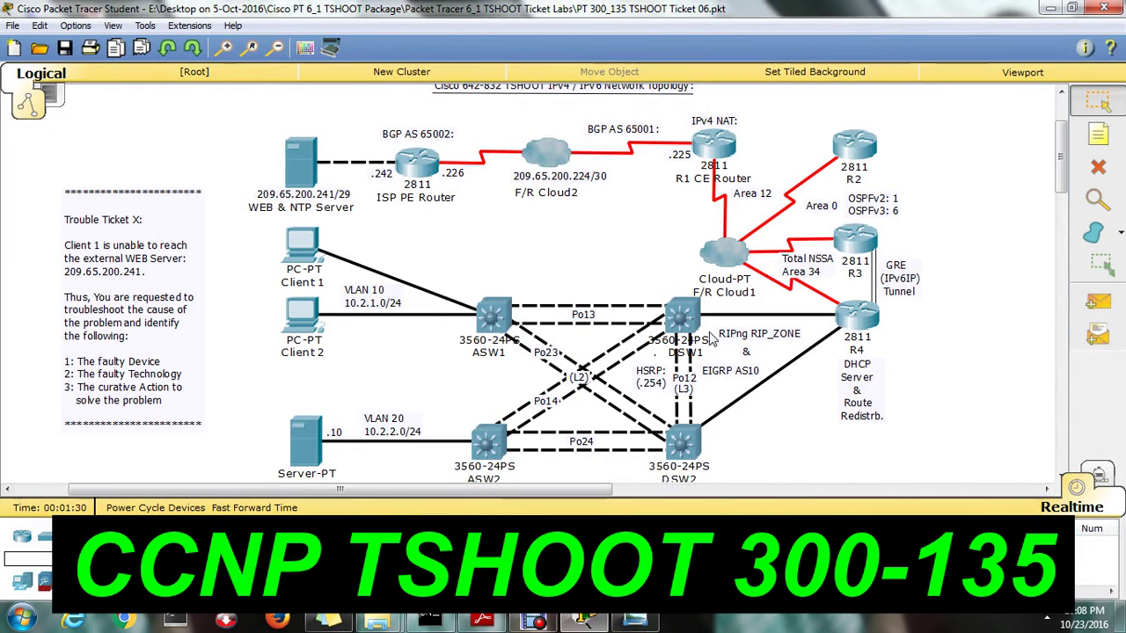
click(862, 330)
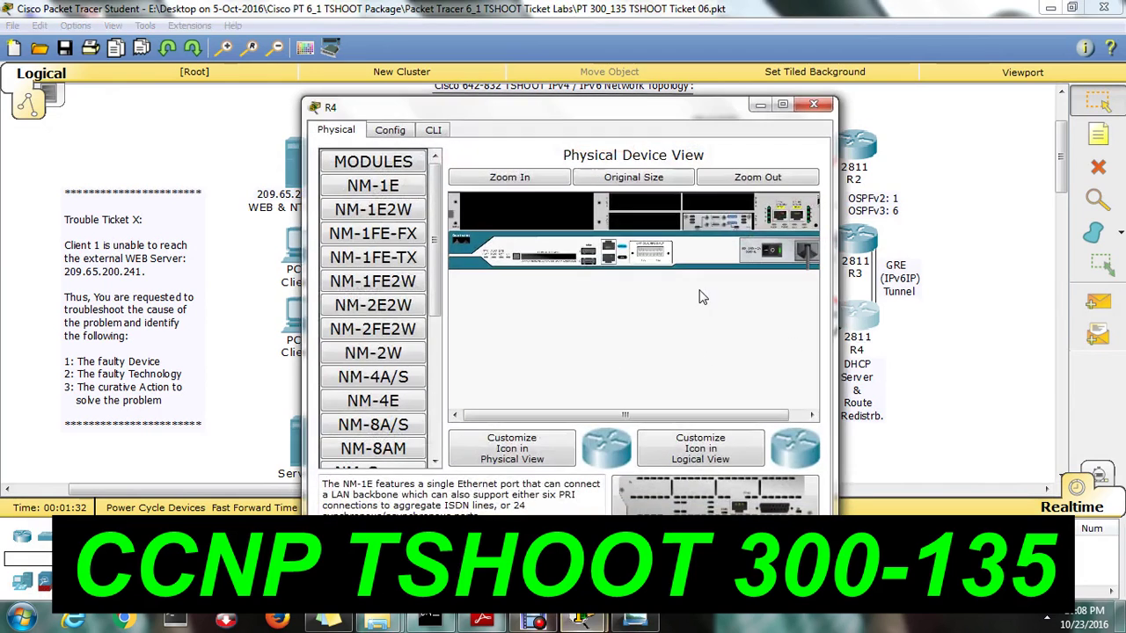
From R4's CLI, ping 209.65.200.241 and confirm 5/5 success, then close R4's window
click(445, 130)
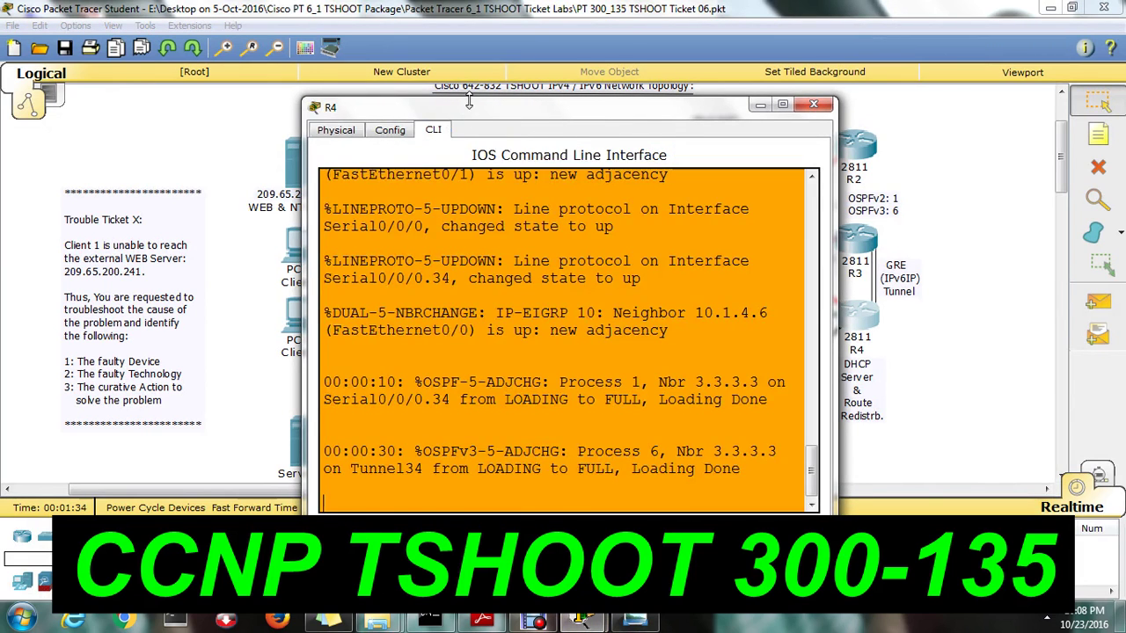
click(469, 92)
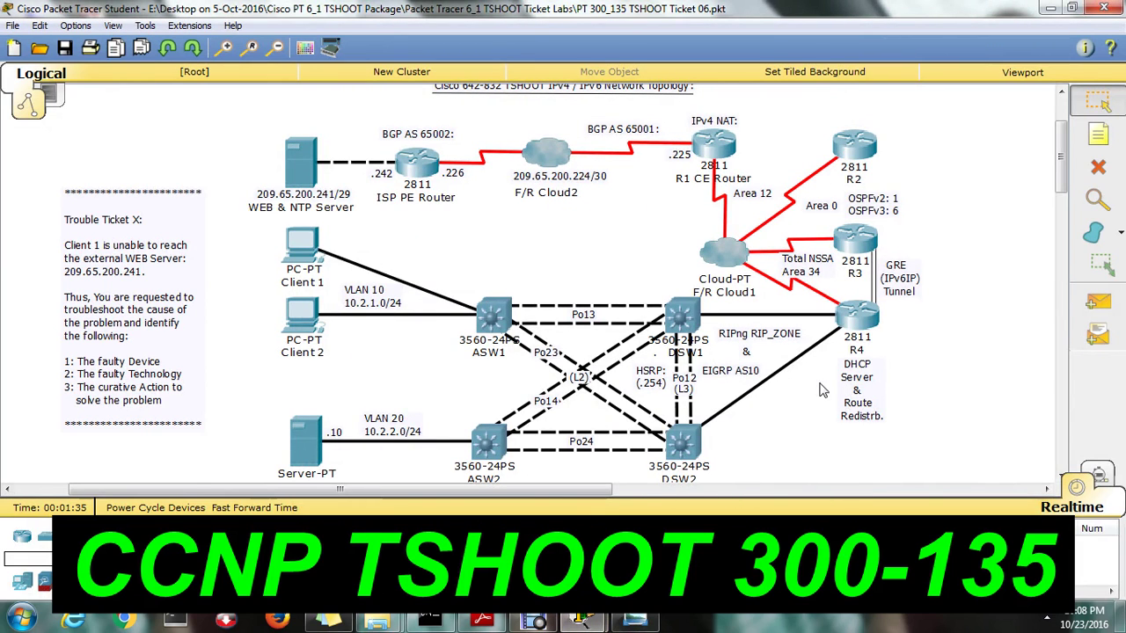
click(866, 321)
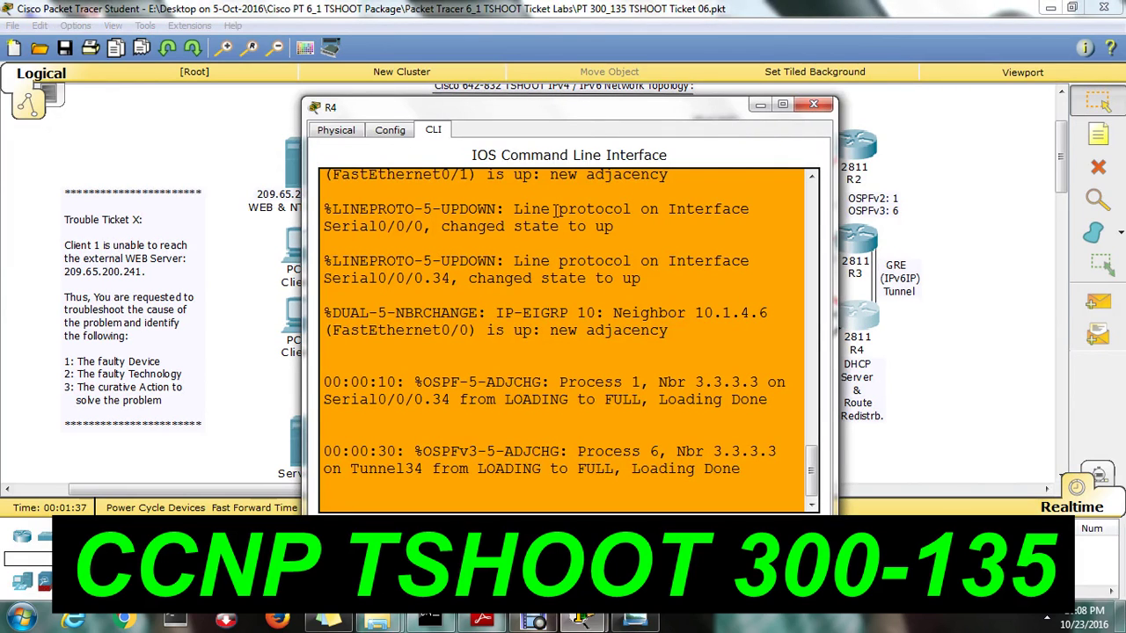
key(Return)
key(Return)
key(Return)
key(Return)
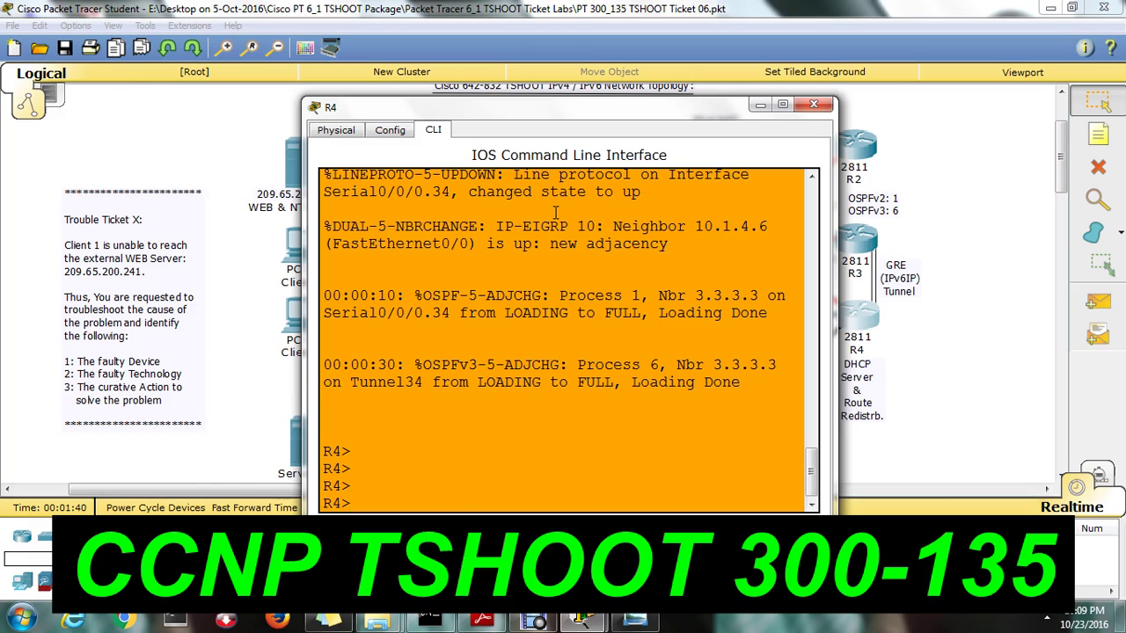
text(ping 209.65)
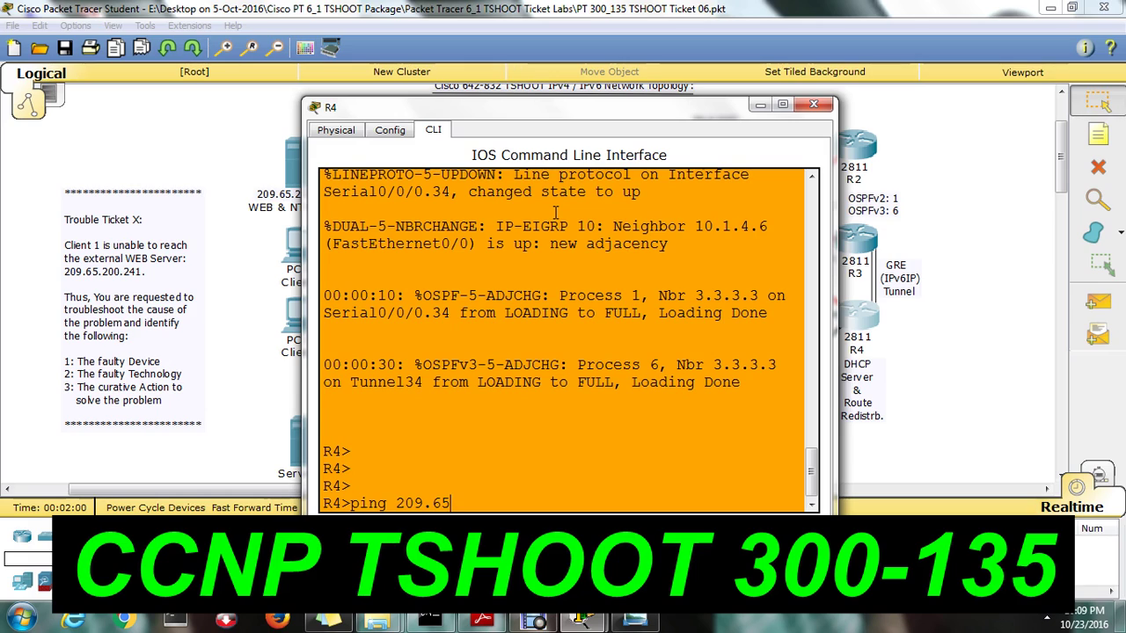
text(.200.24)
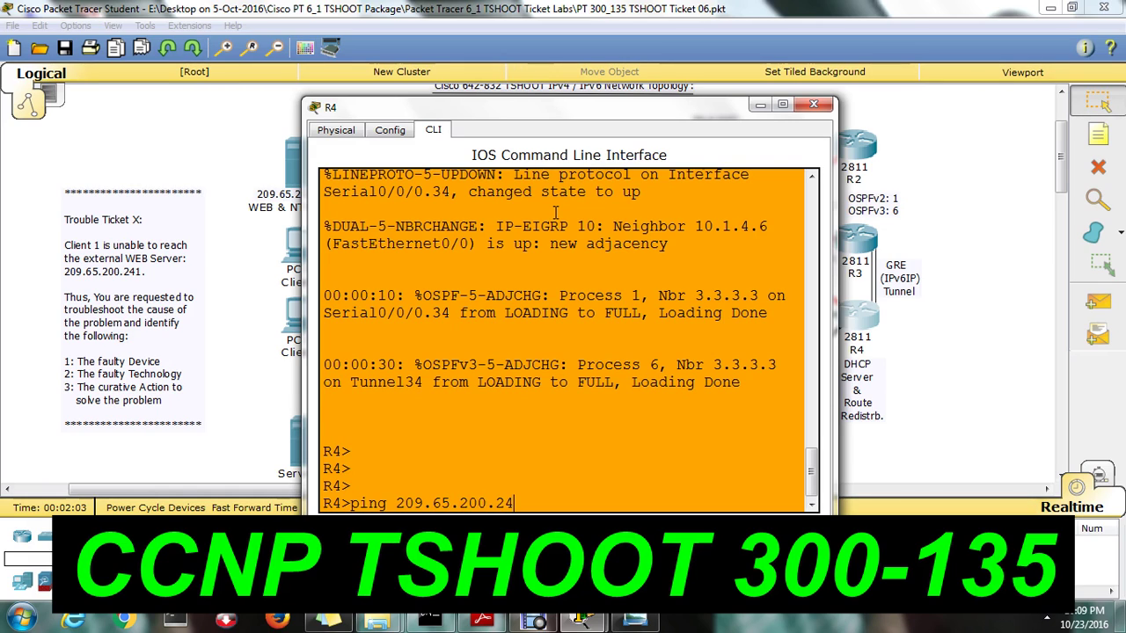
text(1)
key(Return)
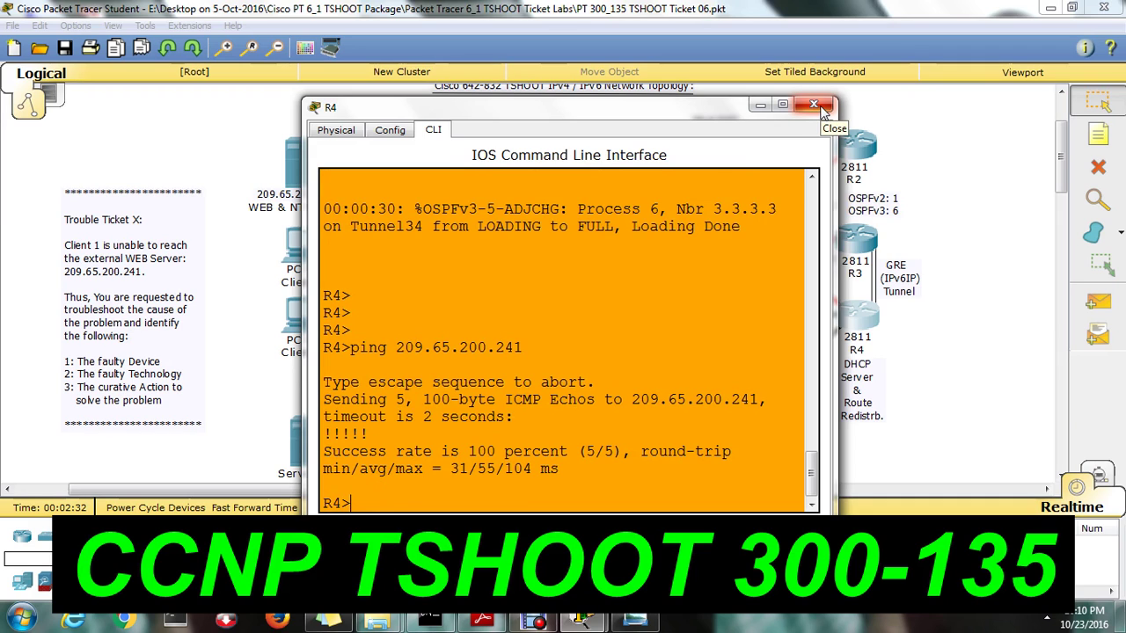
click(814, 105)
Ping 209.65.200.241 from DSW1's CLI, confirming 5/5 success, then close DSW1's window
click(682, 314)
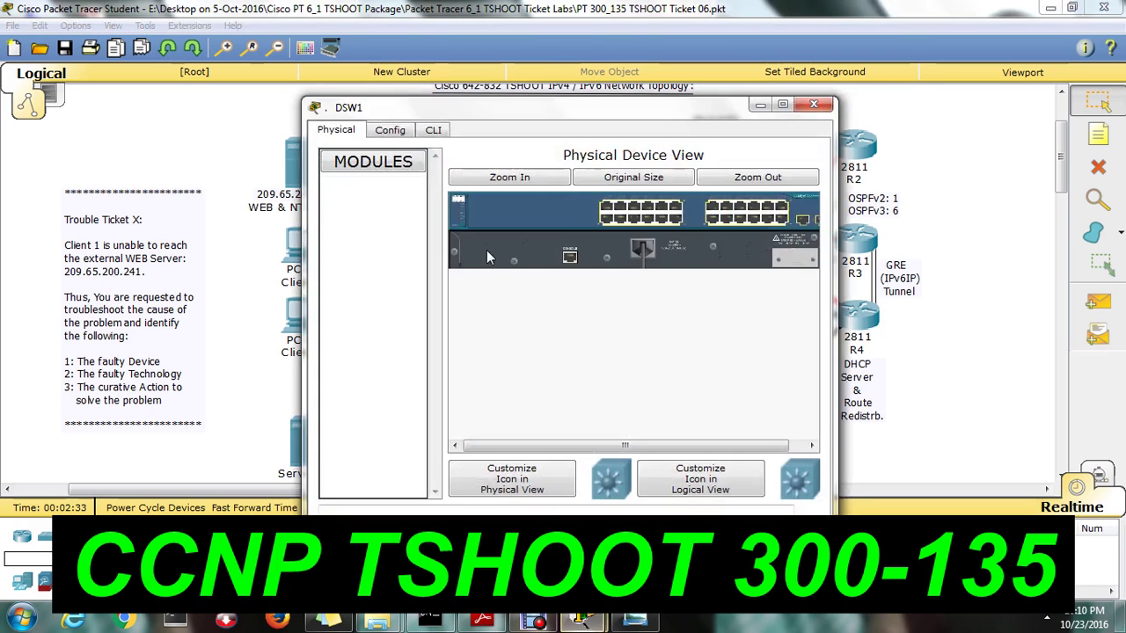
click(432, 129)
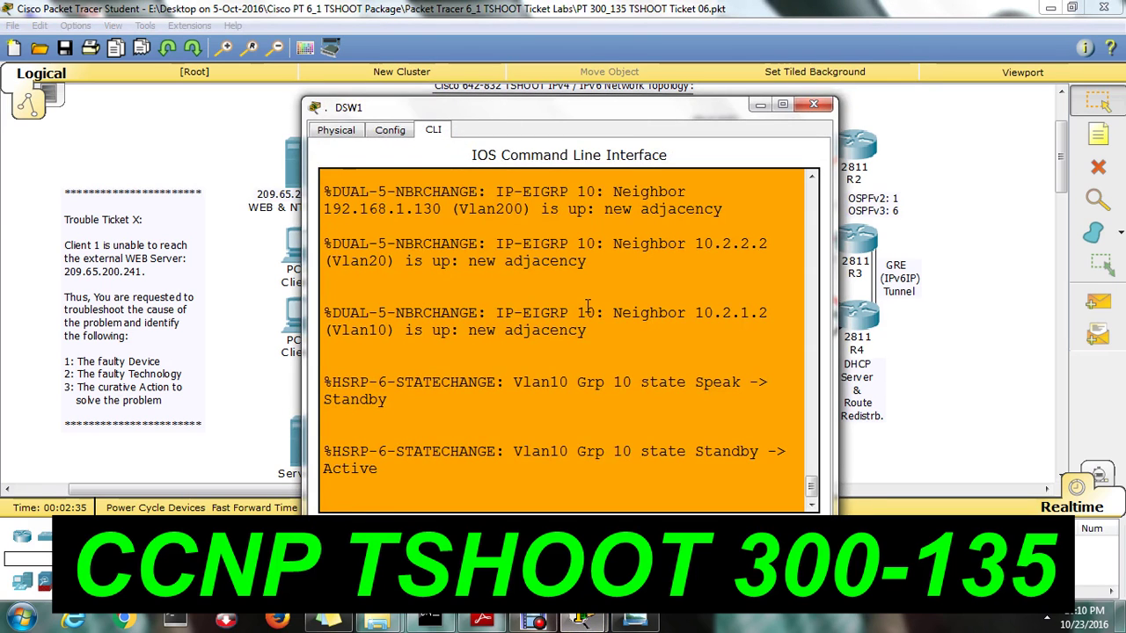
key(Return)
key(Return)
key(Return)
key(Return)
text(ping)
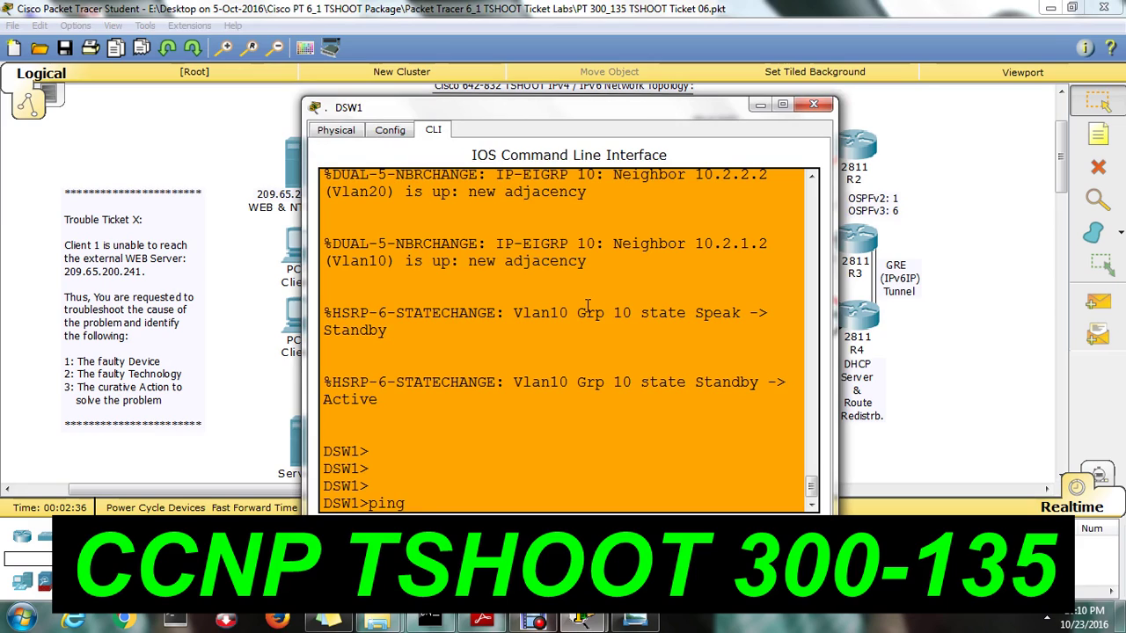
text( 209.65.200.241)
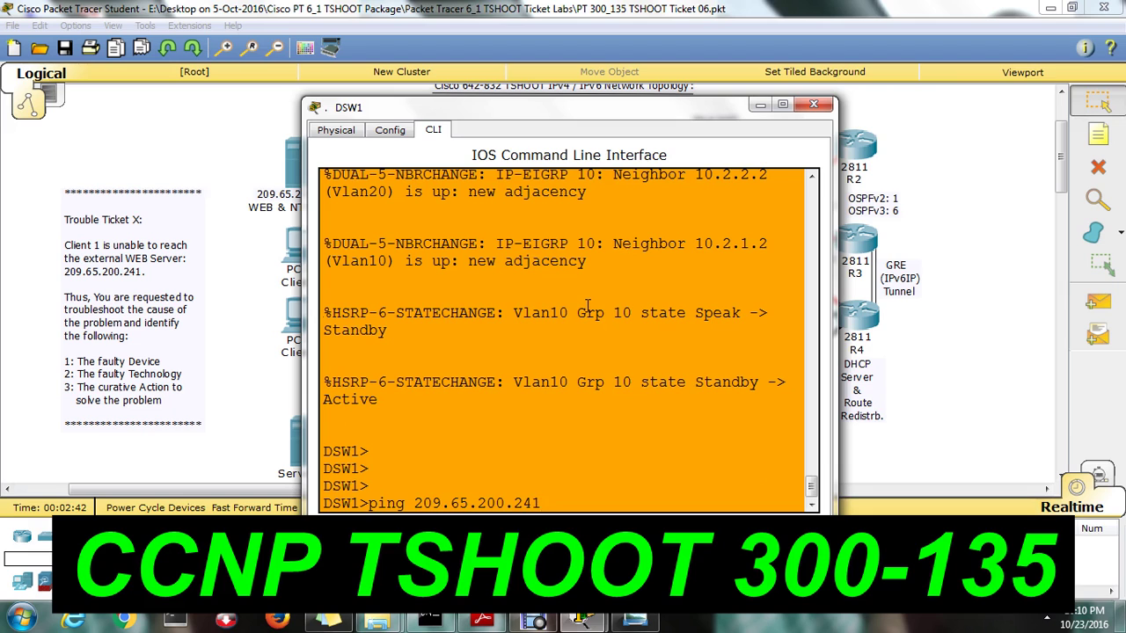
key(Return)
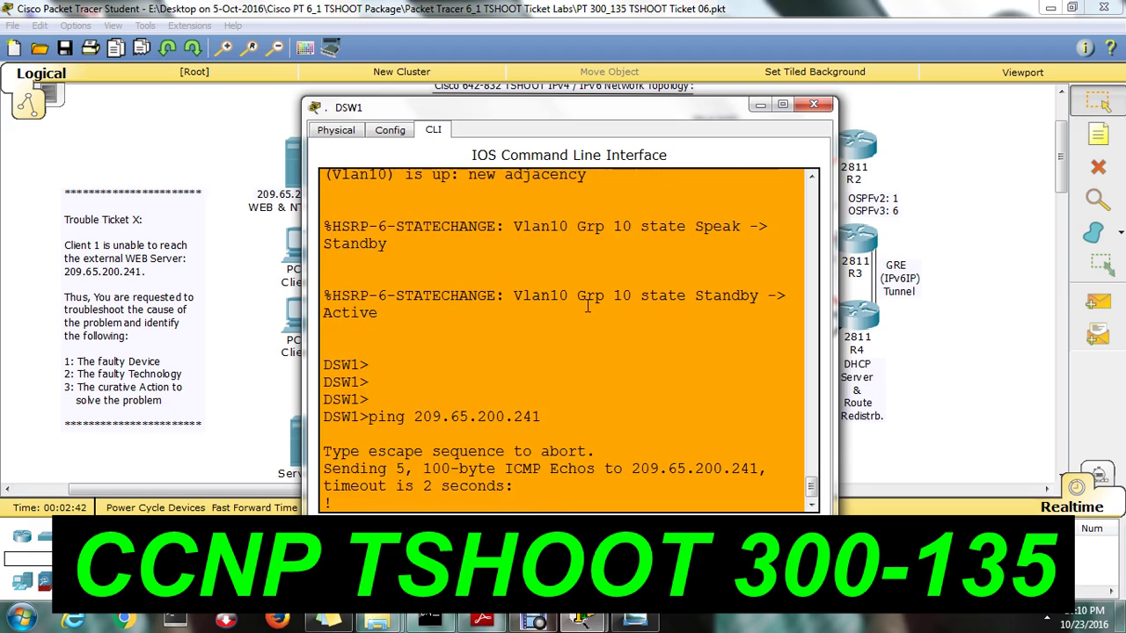
click(813, 105)
Ping 209.65.200.241 from ASW1's CLI, note the 3/5 (60 percent) result, and close the window
click(498, 318)
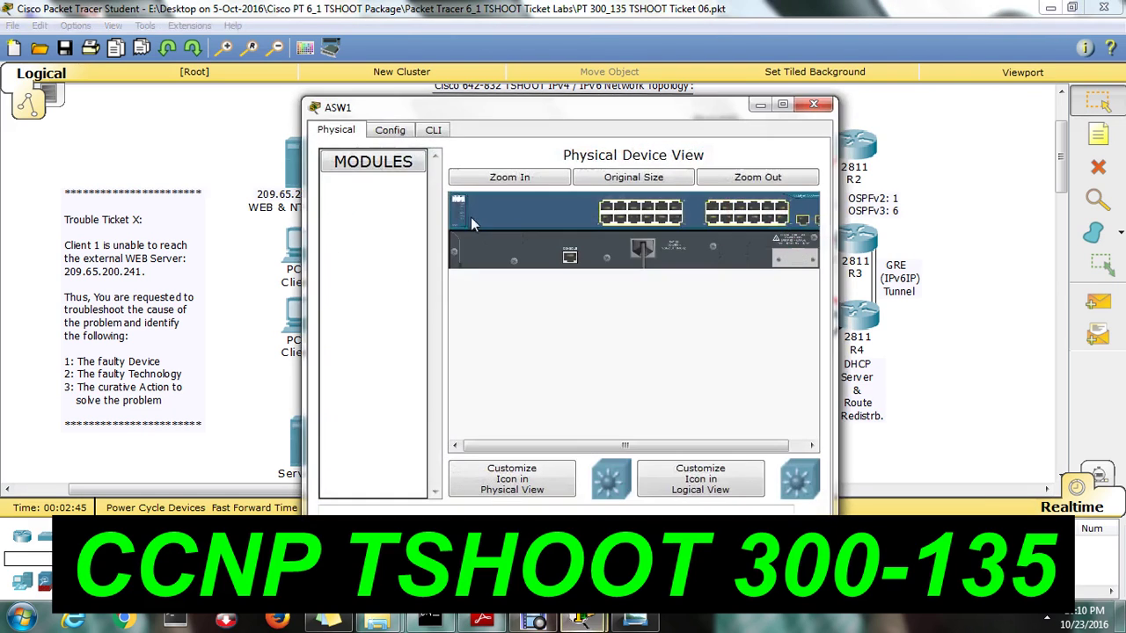
click(433, 129)
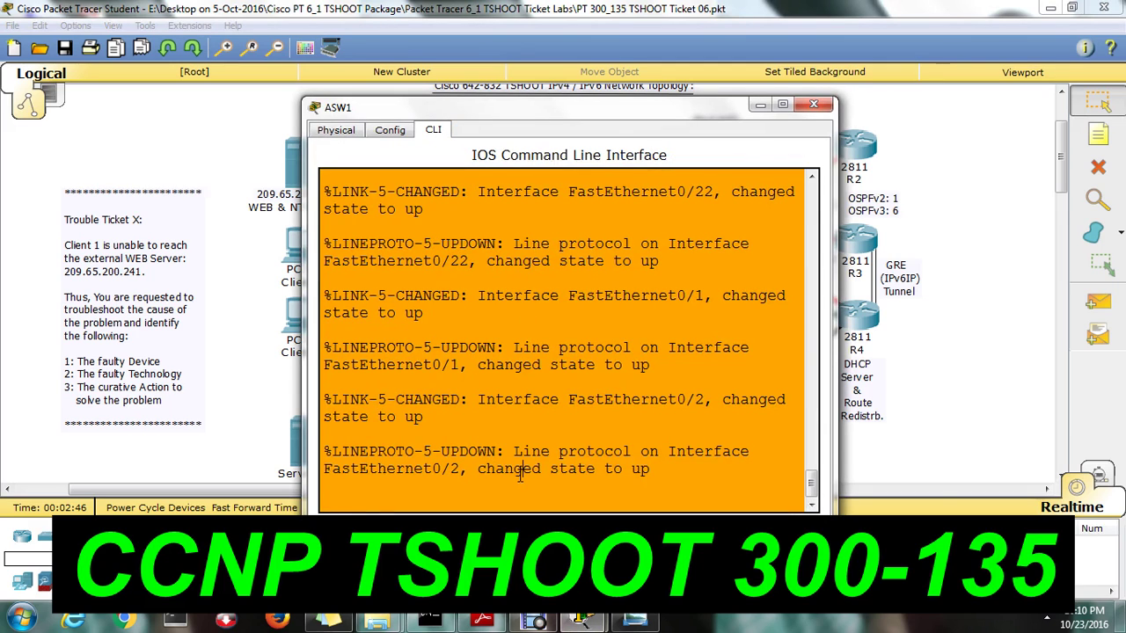
key(Return)
key(Return)
text(ping 209.65)
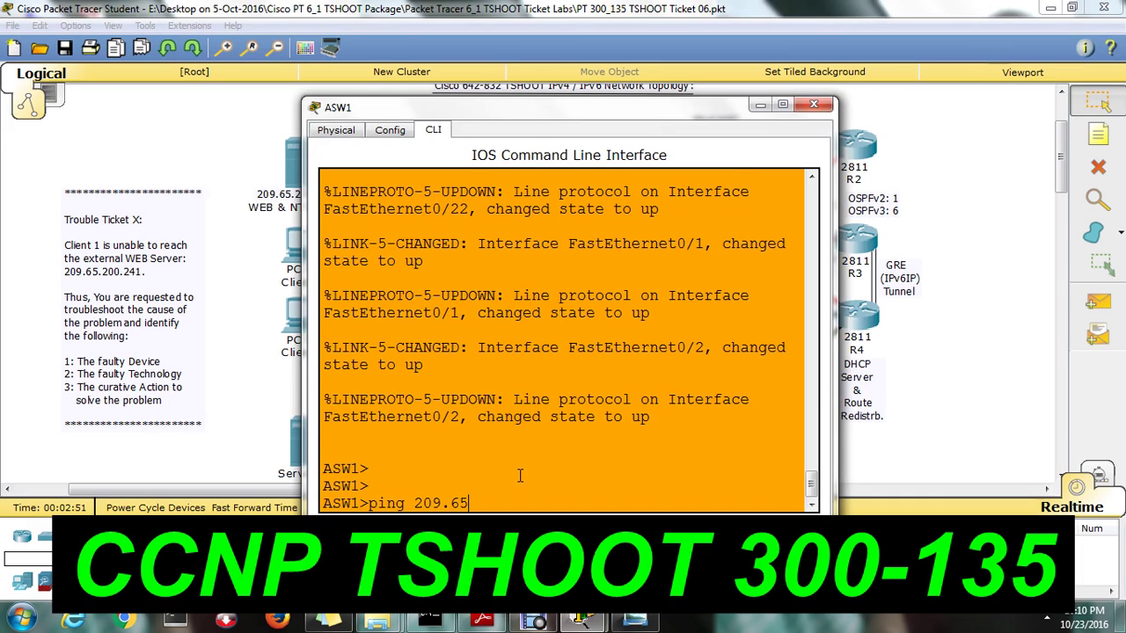
text(.200.241)
key(Return)
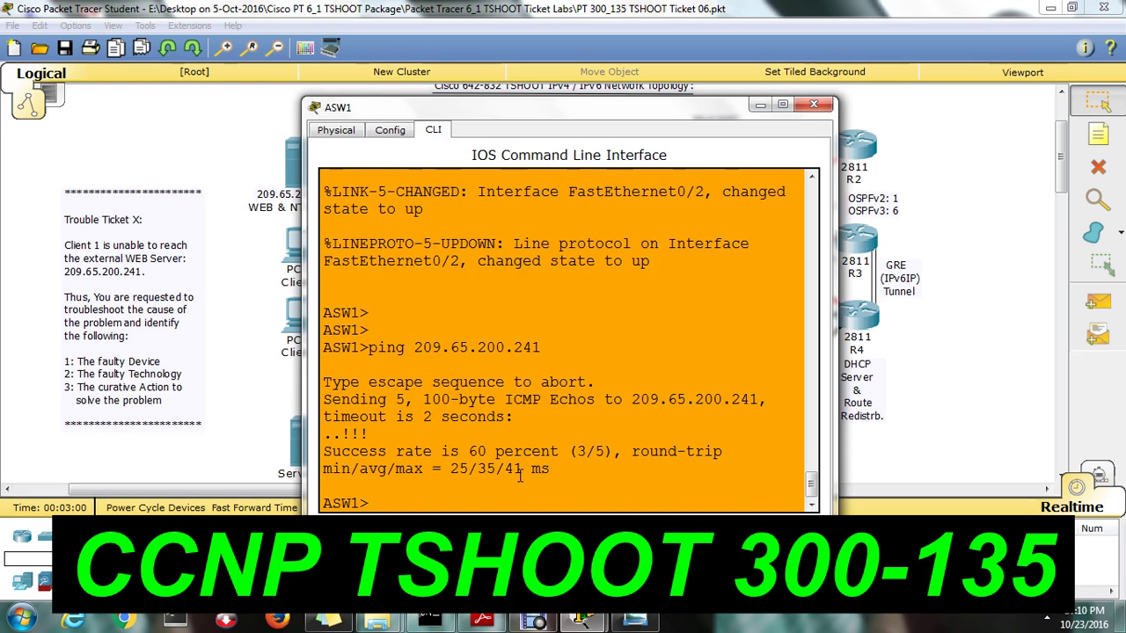
click(813, 105)
Run 'ping 209.65.200.241' from Client 1's Desktop Command Prompt
click(301, 242)
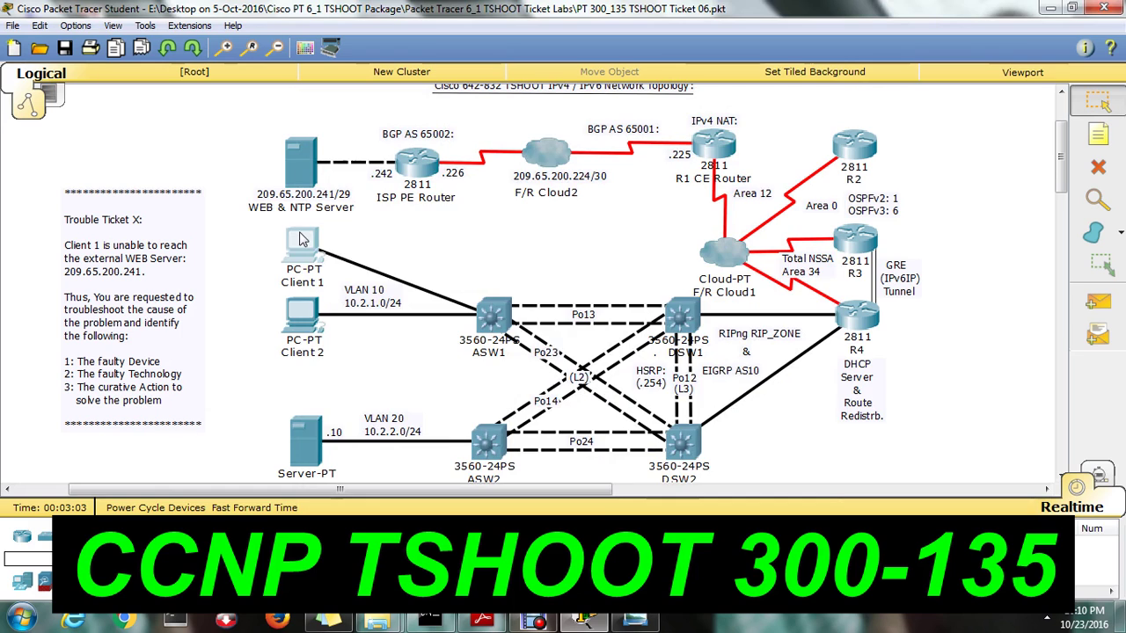
click(443, 130)
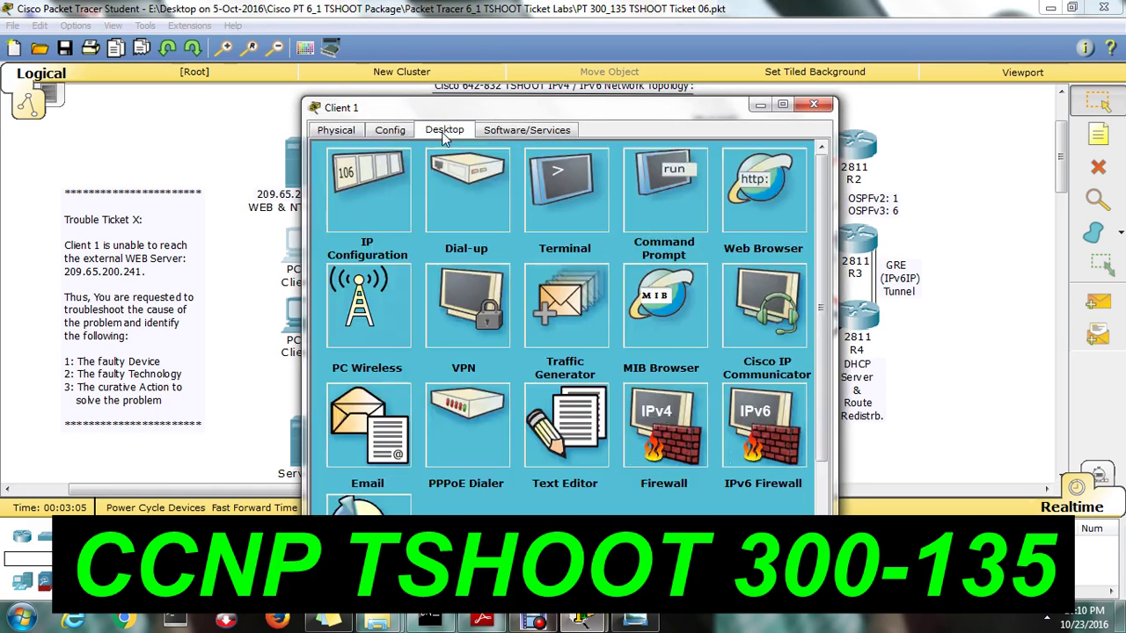
click(679, 192)
text(ping 2)
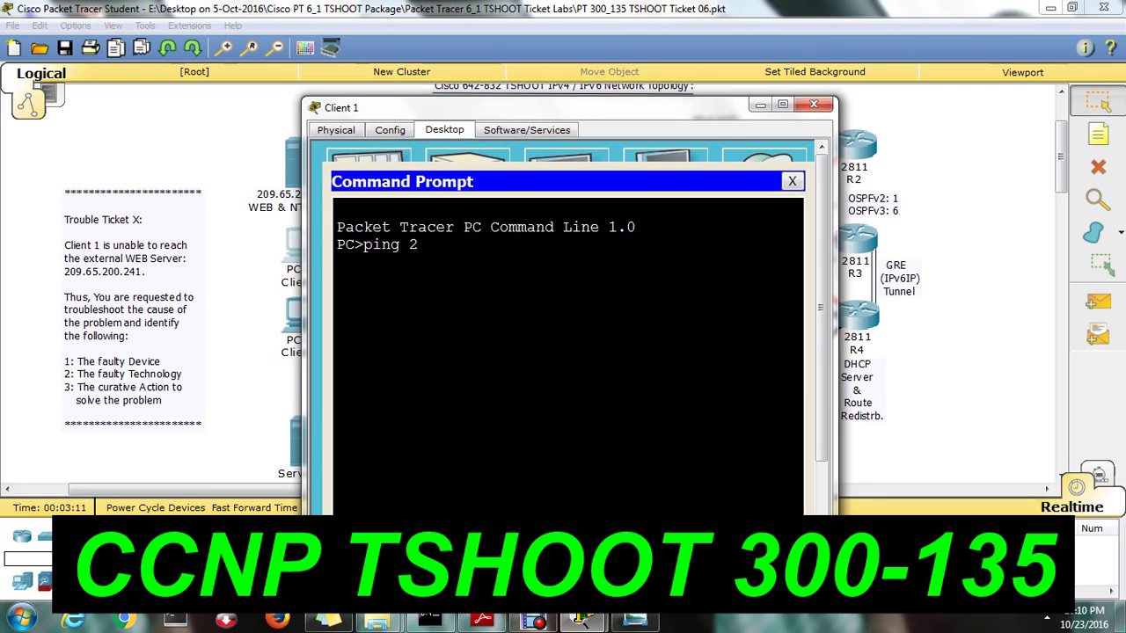
text(09.65.200.241)
key(Return)
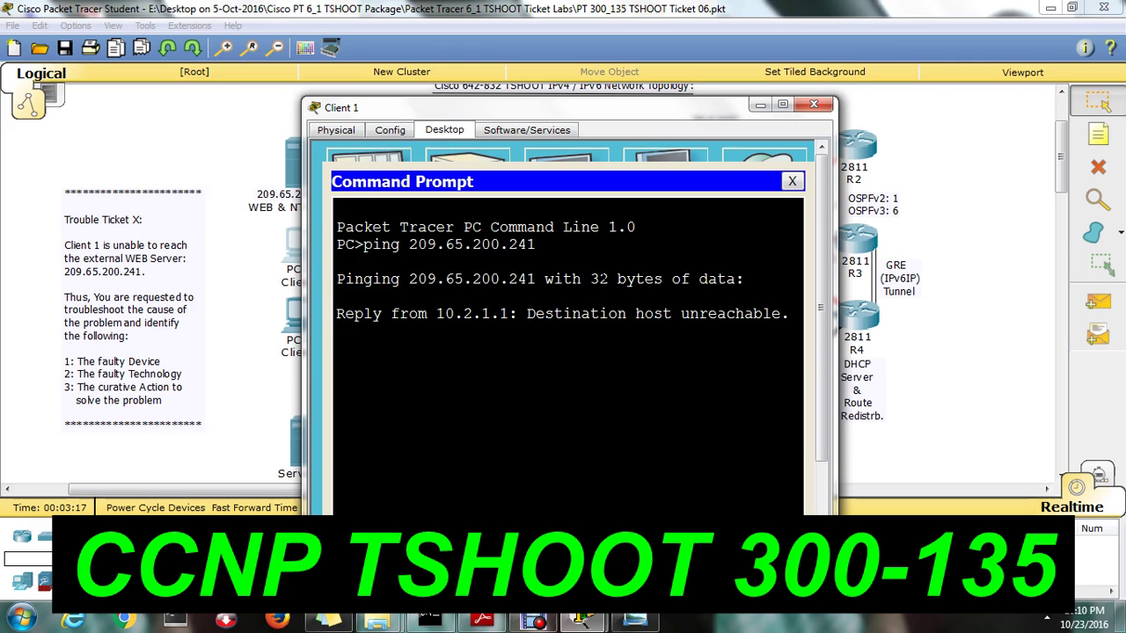
Highlight the destination host unreachable replies from 10.2.1.1, then close Client 1's windows
drag(498, 331, 437, 366)
click(517, 348)
drag(355, 244, 436, 244)
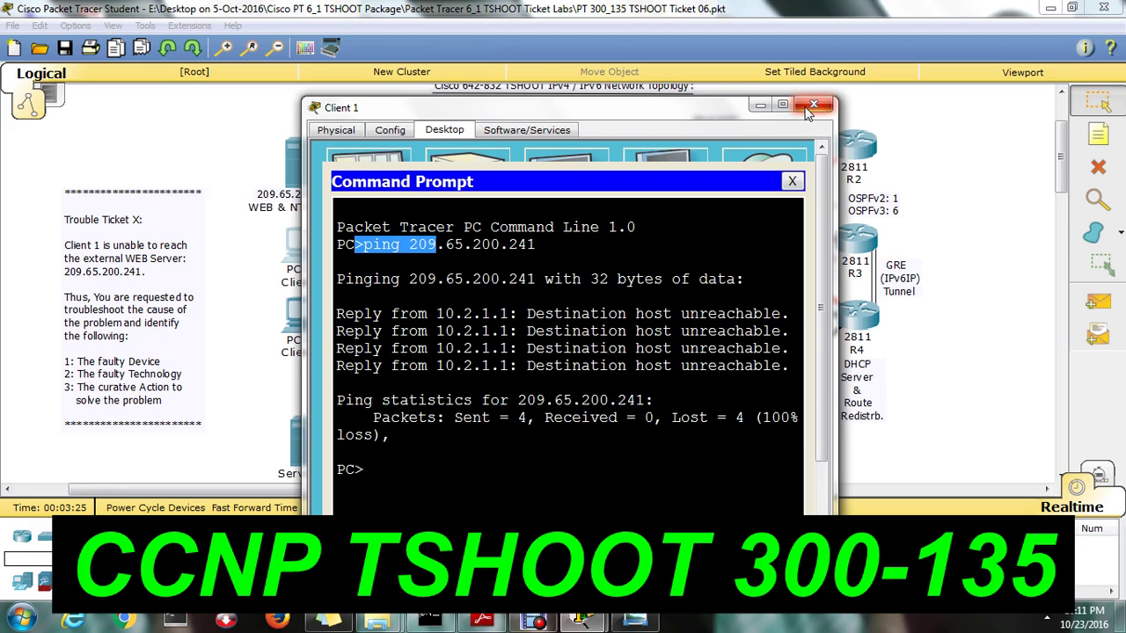
click(789, 314)
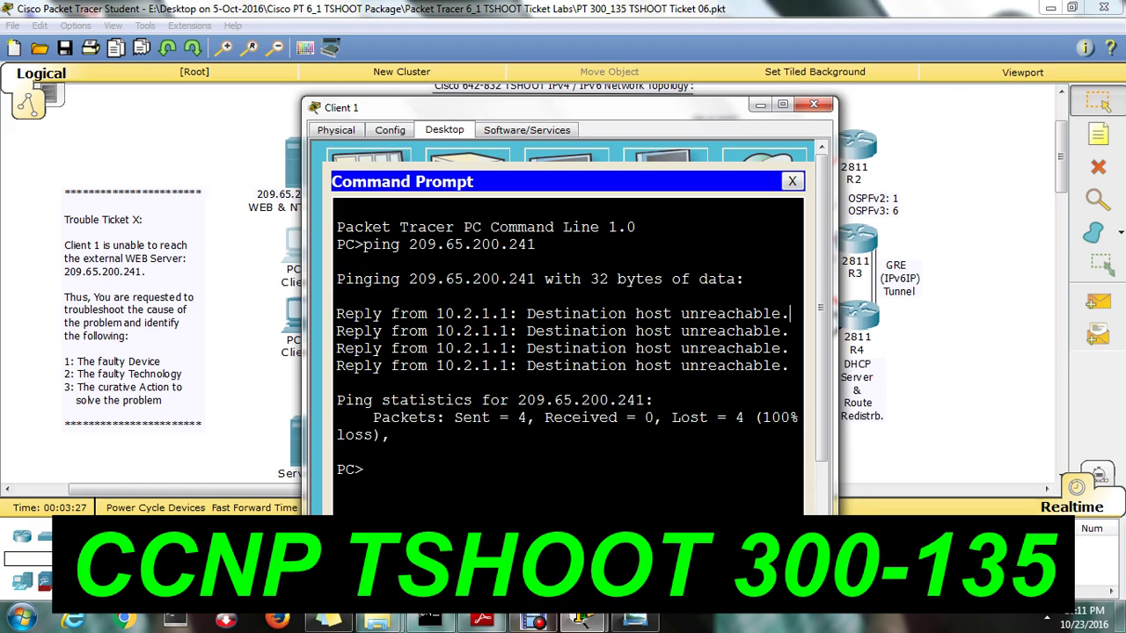
drag(337, 314, 783, 367)
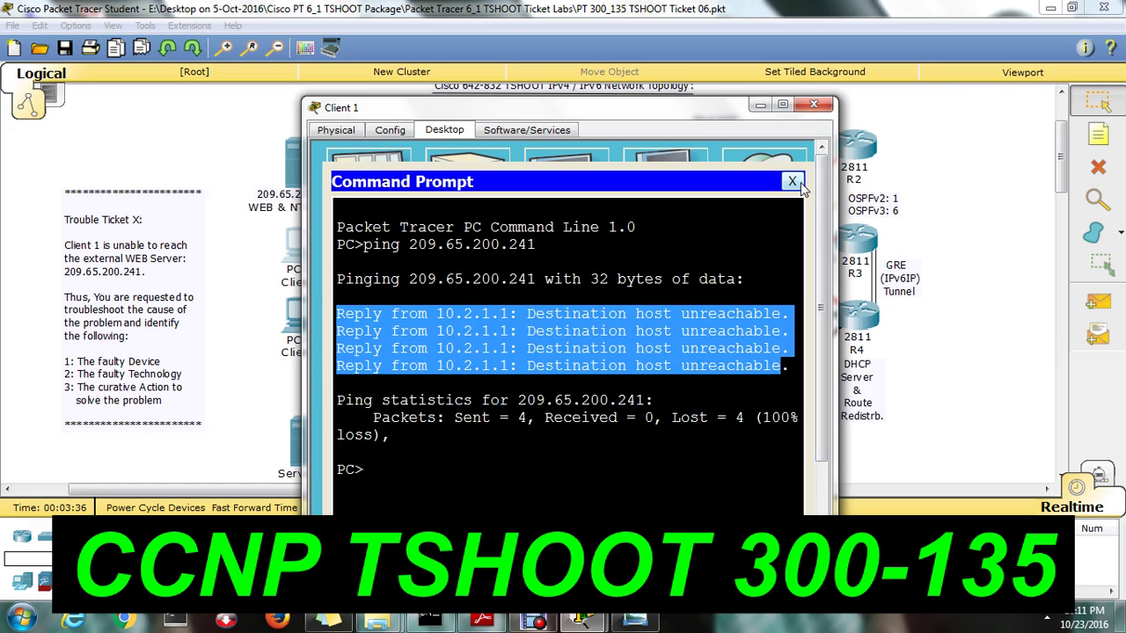
click(792, 182)
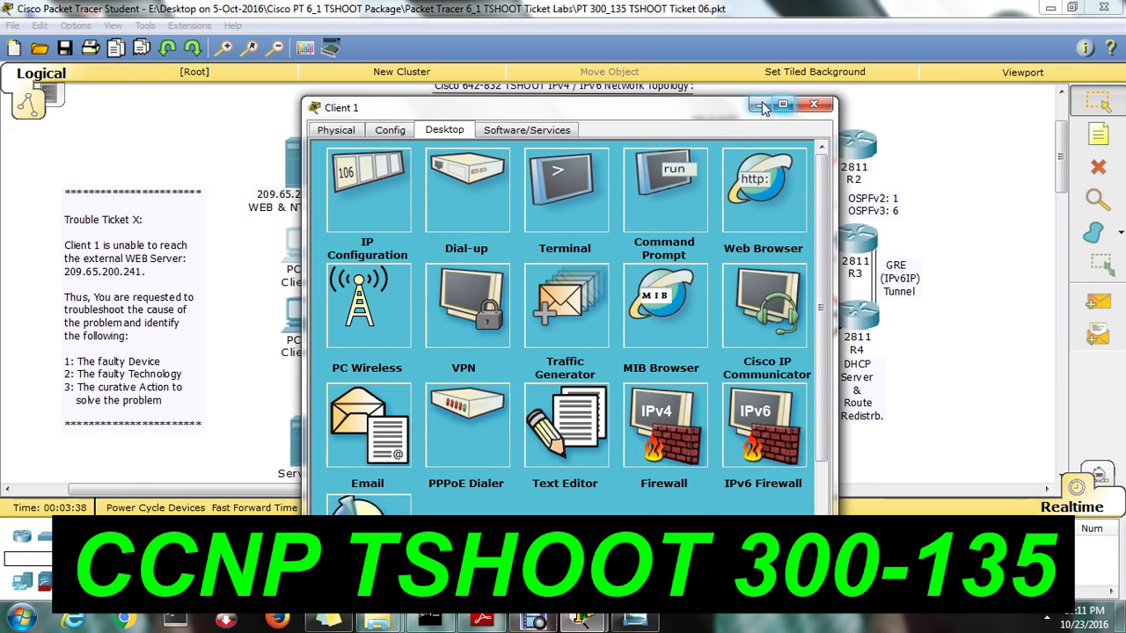
click(762, 106)
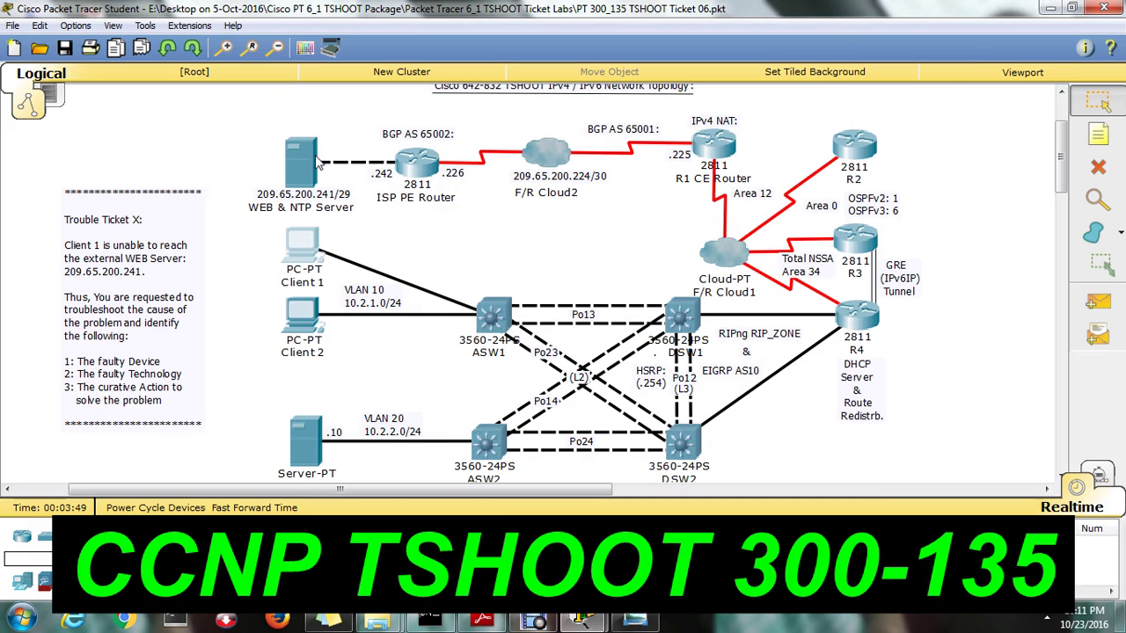
Reopen DSW1's CLI and maximize it to show the 5/5 ping and HSRP log
click(679, 317)
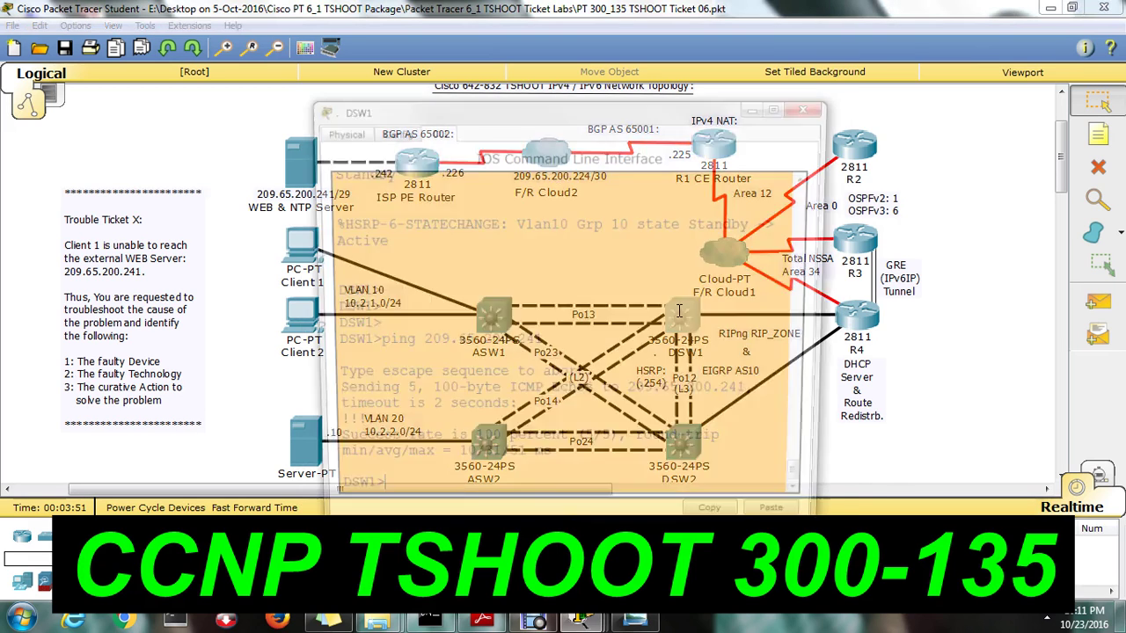
click(782, 105)
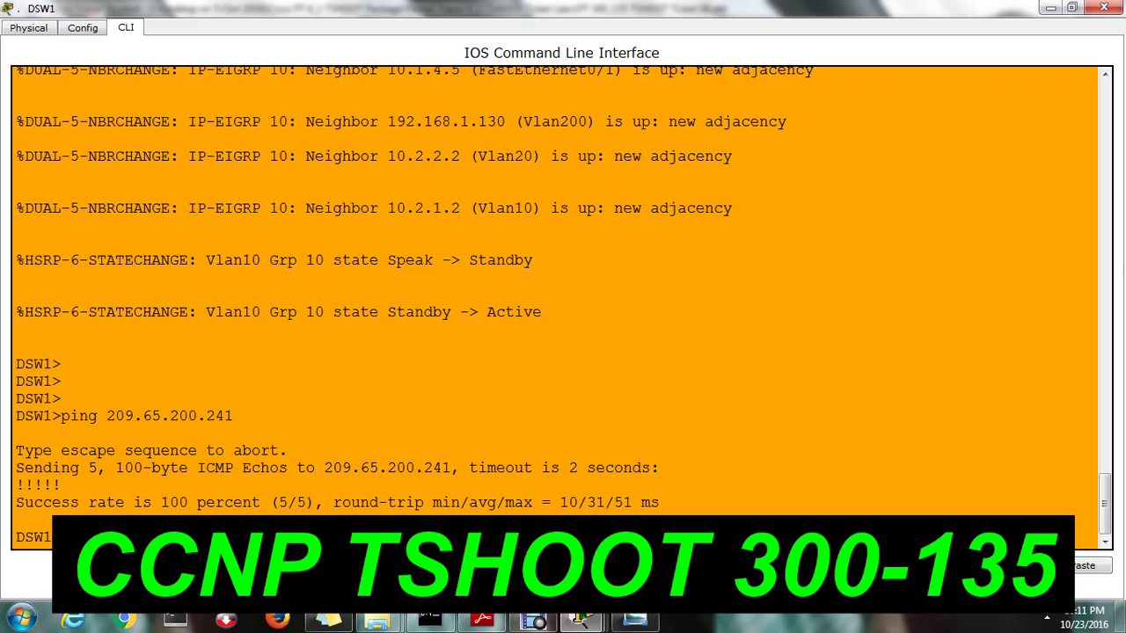
Enter privileged mode on DSW1 with 'en' and run 'sh ip access-lists'
text(en)
key(Return)
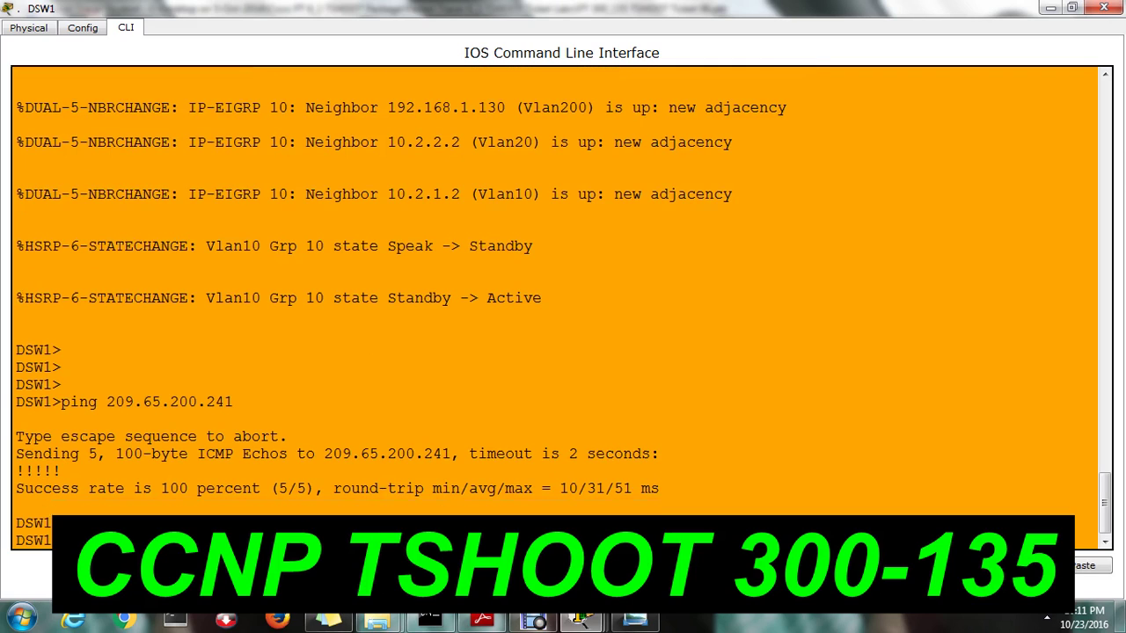
key(Return)
key(Return)
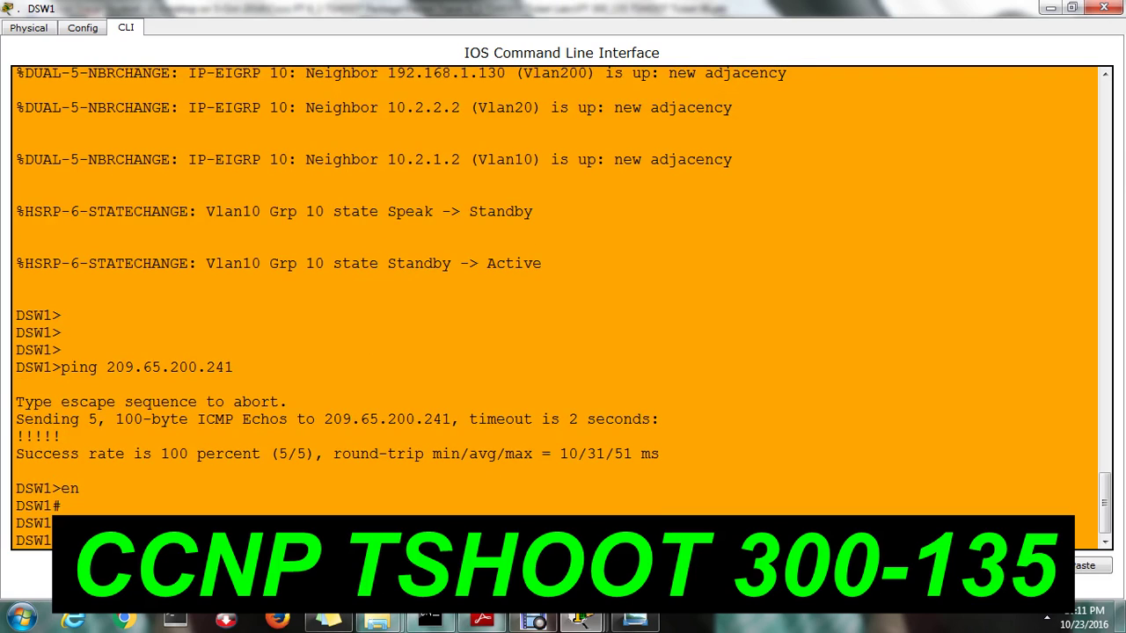
key(Return)
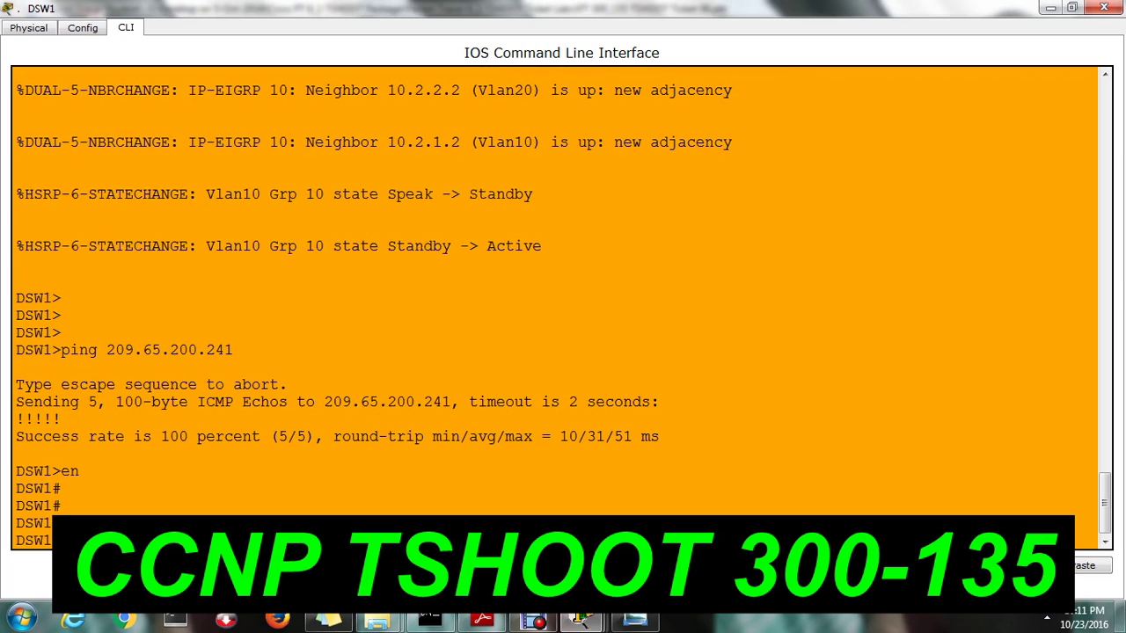
key(Return)
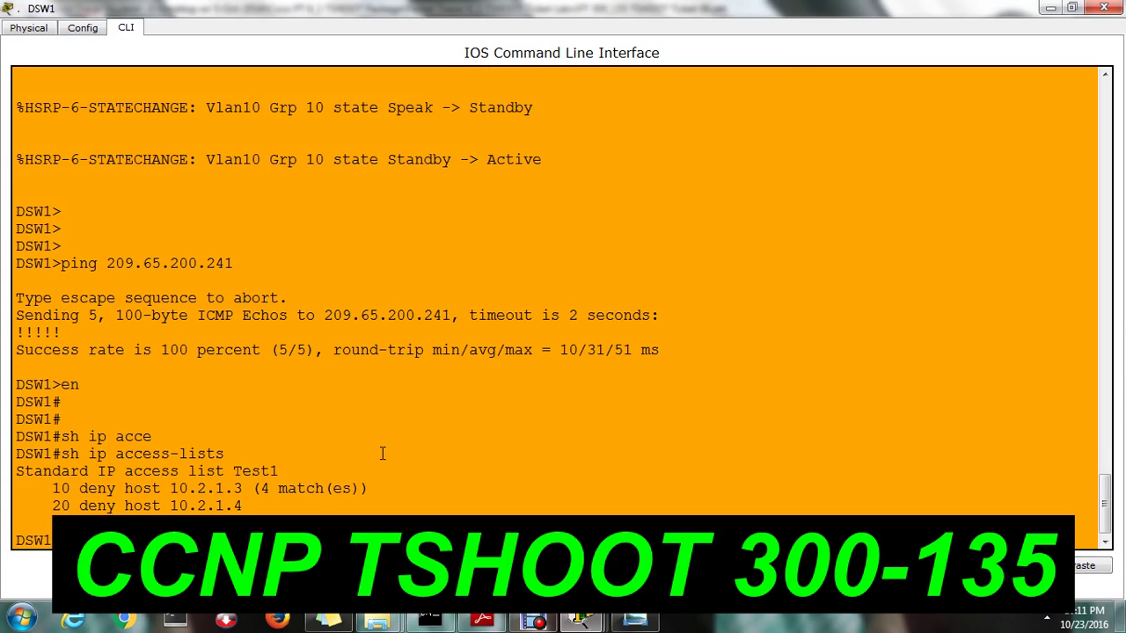
Highlight access list Test1's deny host 10.2.1.3 entry and its 4 matches
drag(234, 472, 279, 471)
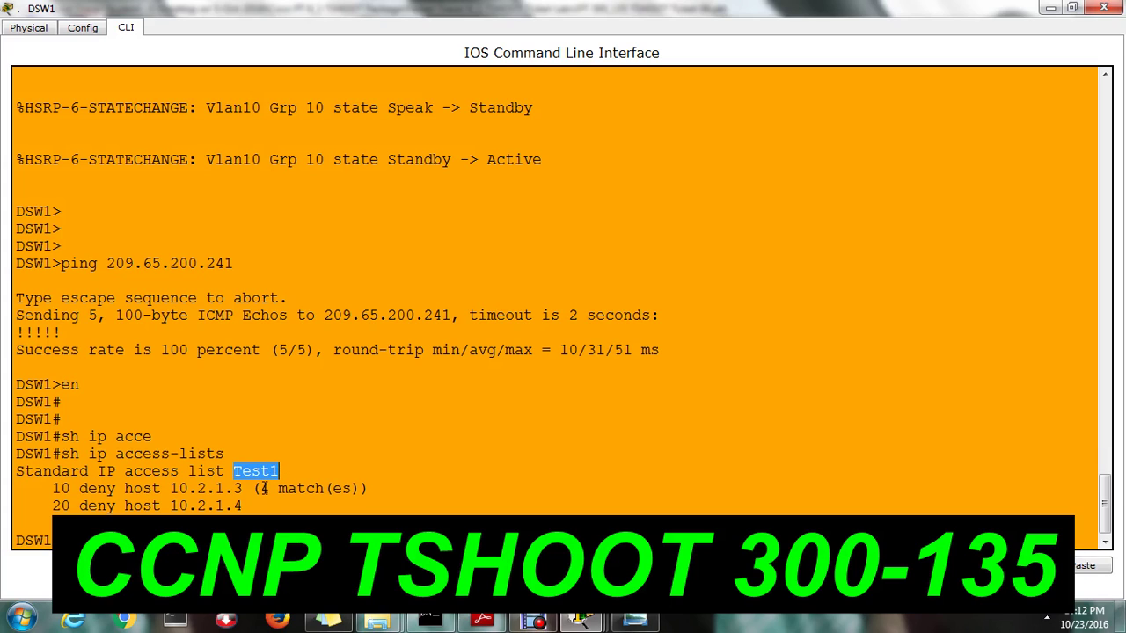
drag(53, 488, 251, 493)
click(375, 498)
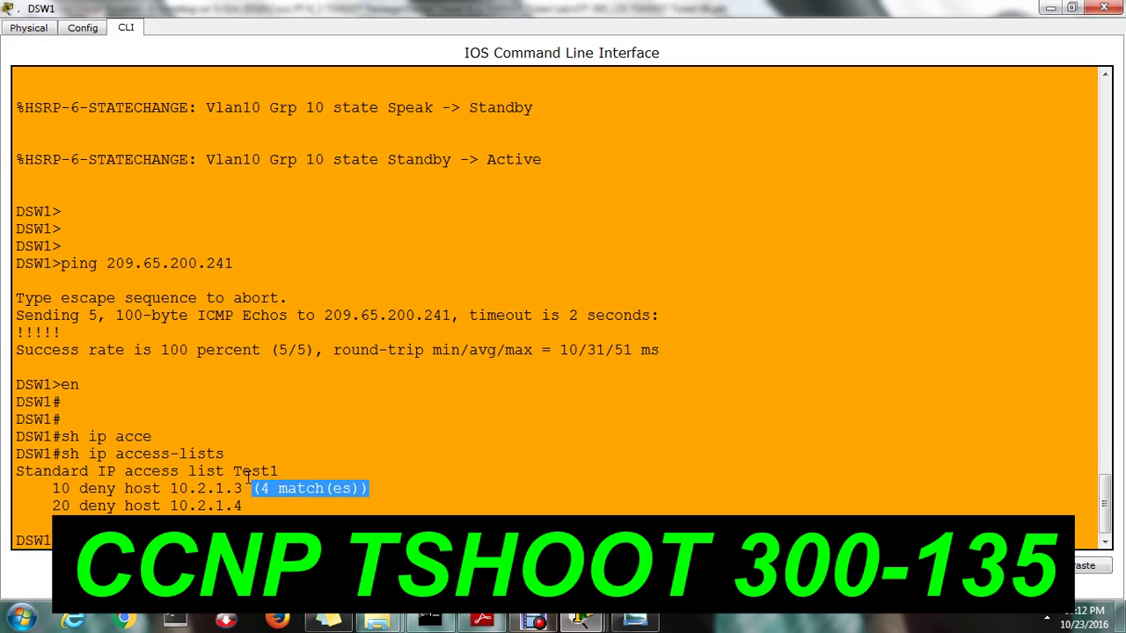
drag(236, 473, 280, 473)
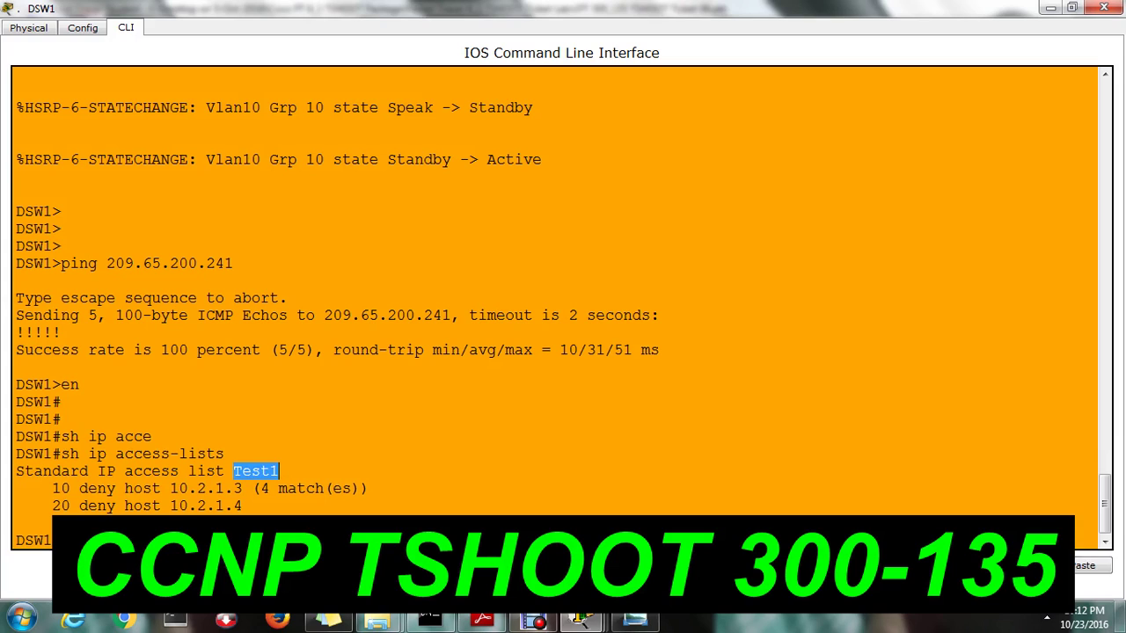
click(199, 510)
drag(172, 489, 241, 489)
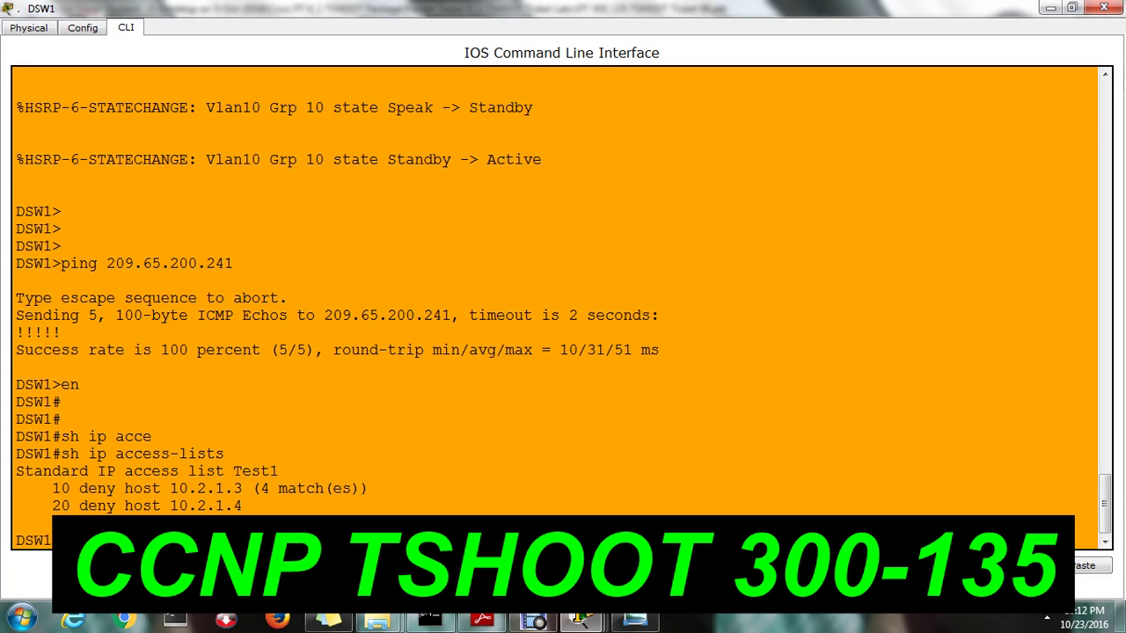
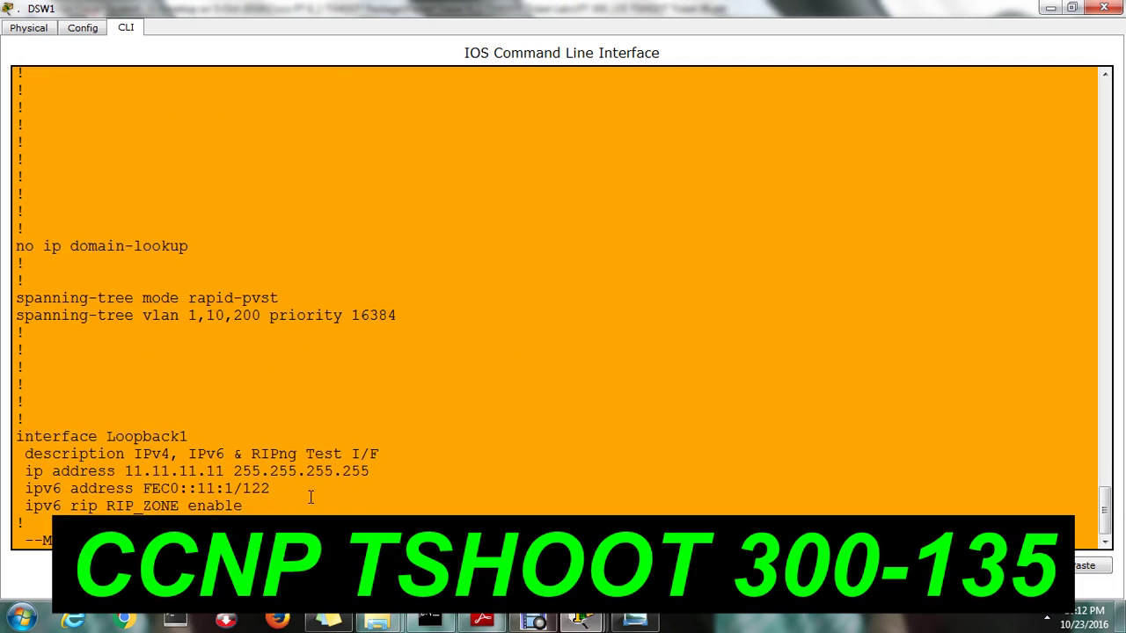
Page through DSW1's running configuration past the FastEthernet interfaces to the VLAN interfaces
key(Return)
key(Return)
key(Return)
key(Return)
key(Return)
key(Return)
key(Return)
key(Return)
key(Return)
key(Return)
key(Return)
key(Return)
key(Return)
key(Return)
key(Return)
key(Return)
key(Return)
key(Return)
key(Return)
key(Return)
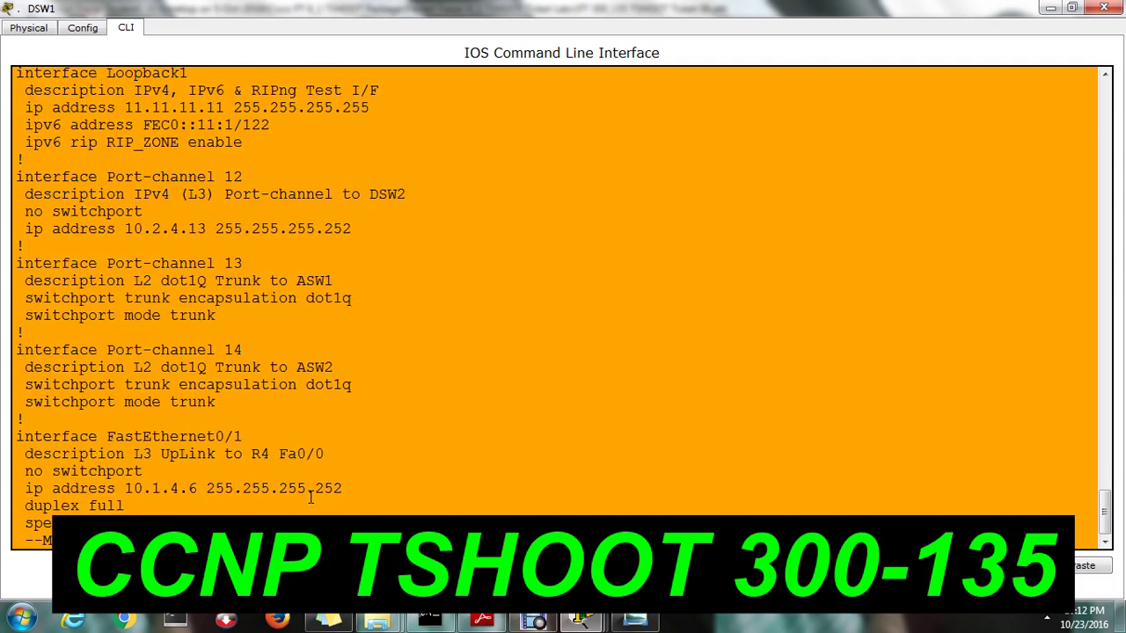
key(Return)
key(Return)
key(Return)
key(Return)
key(Return)
key(Return)
key(Return)
key(Return)
key(Return)
key(Return)
key(Return)
key(Return)
key(Return)
key(Return)
key(Return)
key(Return)
key(Return)
key(Return)
key(Return)
key(Return)
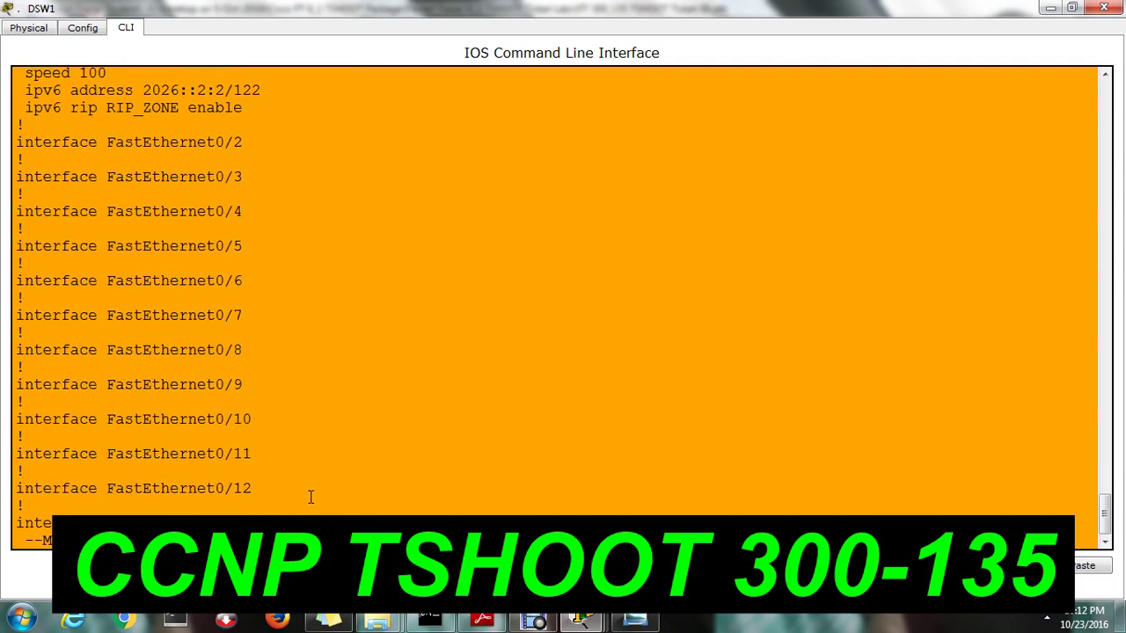
key(Return)
key(Return)
key(Return)
key(Return)
key(Return)
key(Return)
key(Return)
key(Return)
key(Return)
key(Return)
key(Return)
key(Return)
key(Return)
key(Return)
key(Return)
key(Return)
key(Return)
key(Return)
key(Return)
key(Return)
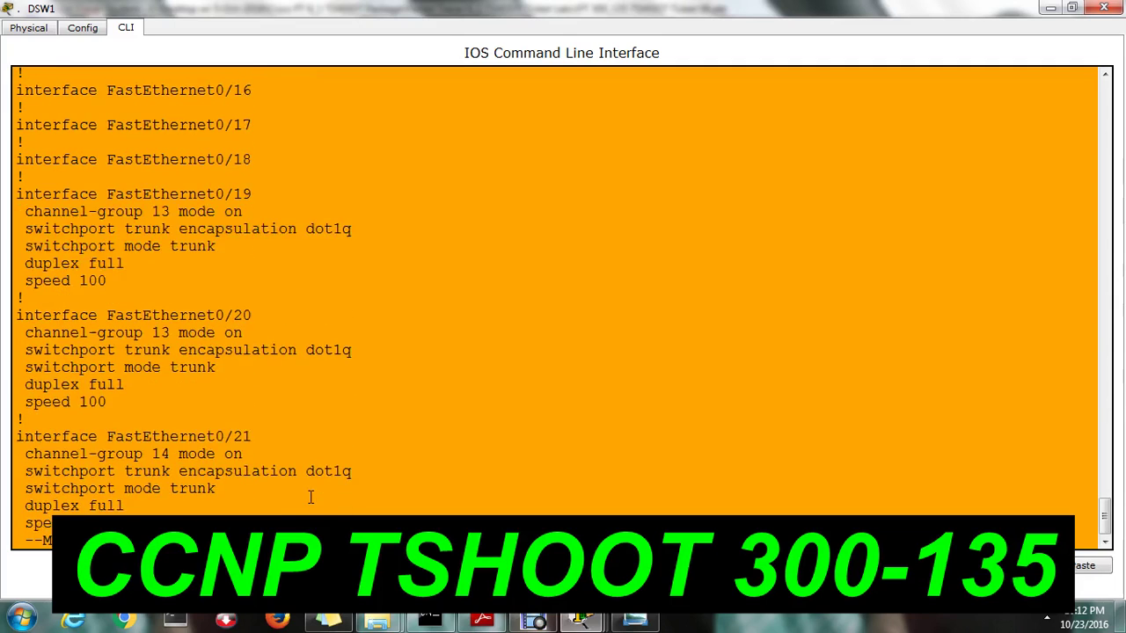
key(Return)
key(Return)
key(Return)
key(Return)
key(Return)
key(Return)
key(Return)
key(Return)
key(Return)
key(Return)
key(Return)
key(Return)
key(Return)
key(Return)
key(Return)
key(Return)
key(Return)
key(Return)
key(Return)
key(Return)
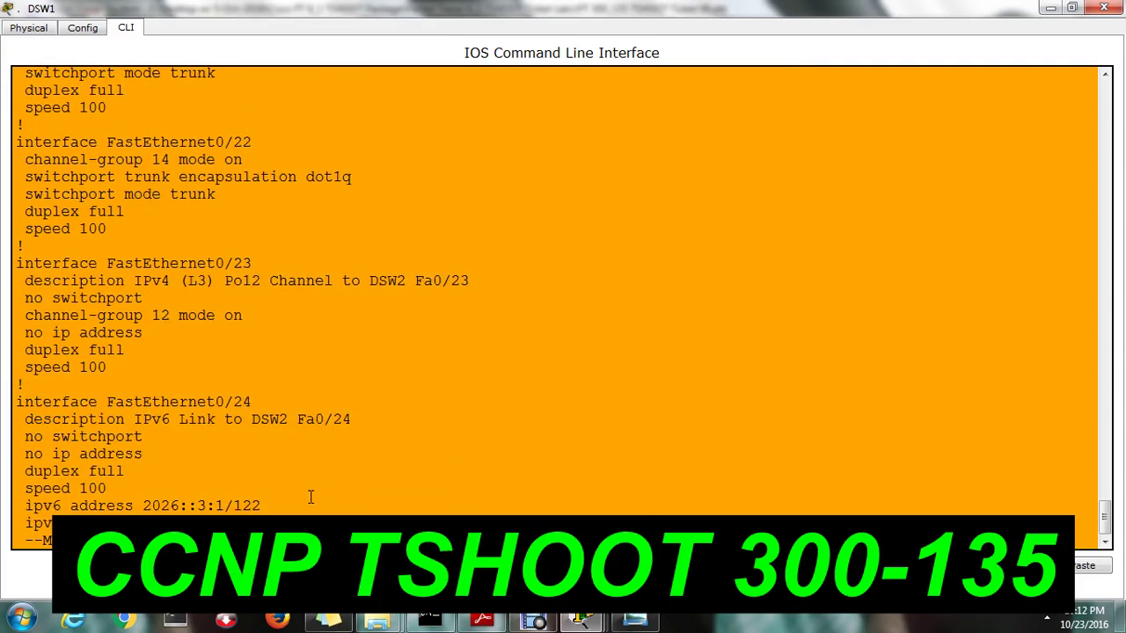
key(Return)
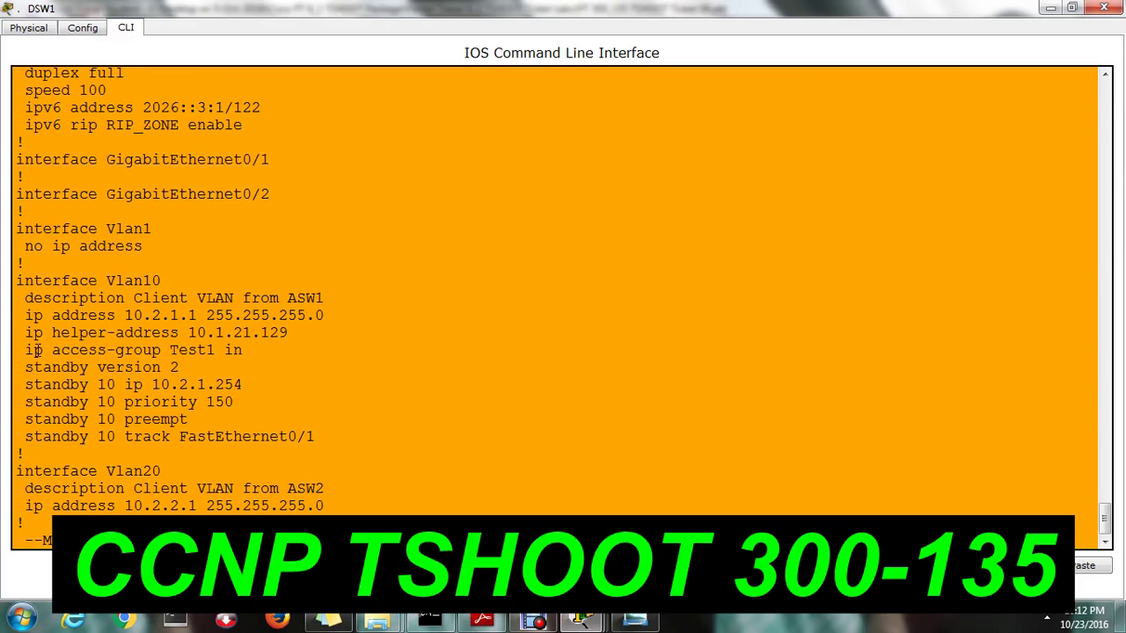
Highlight Vlan10's 'ip access-group Test1 in' line, then end the configuration listing
drag(26, 352, 251, 352)
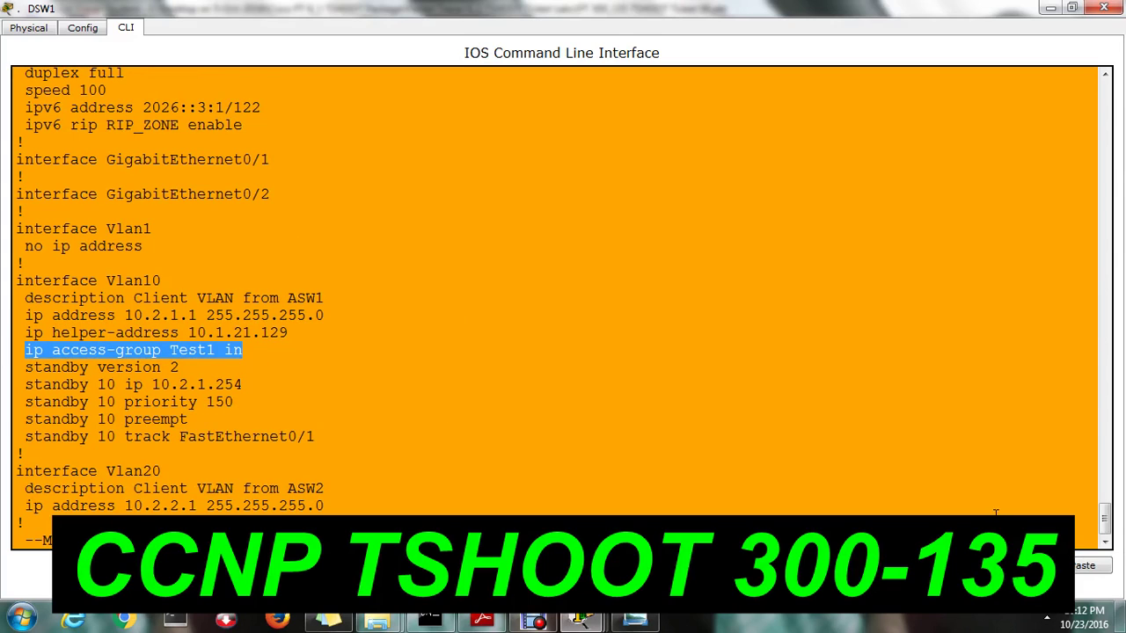
click(732, 352)
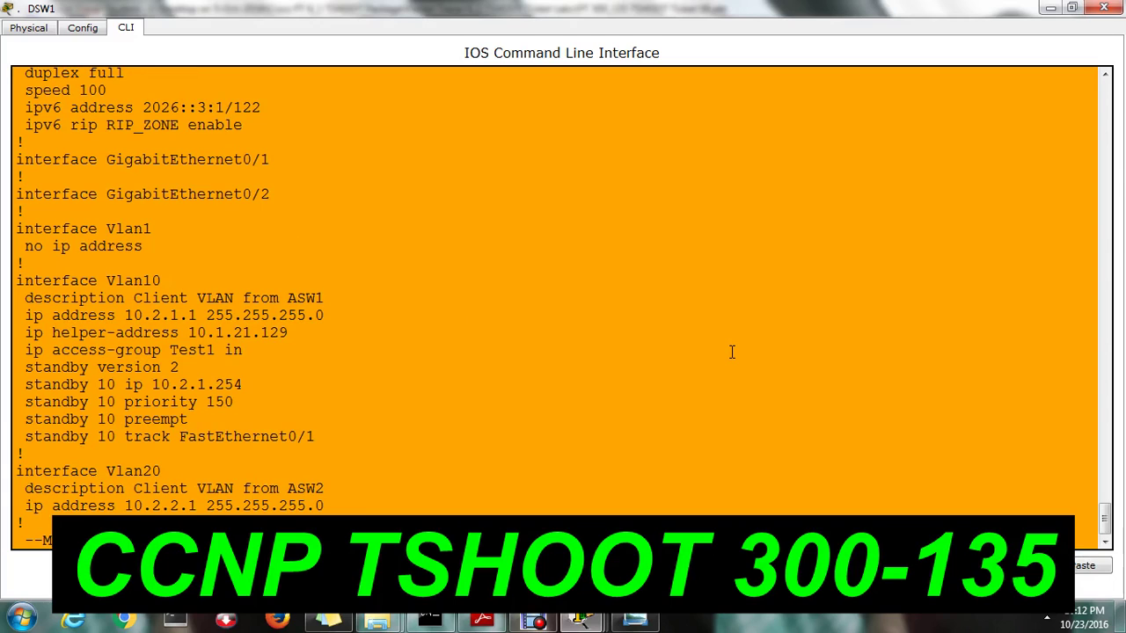
key(Return)
key(Return)
key(q)
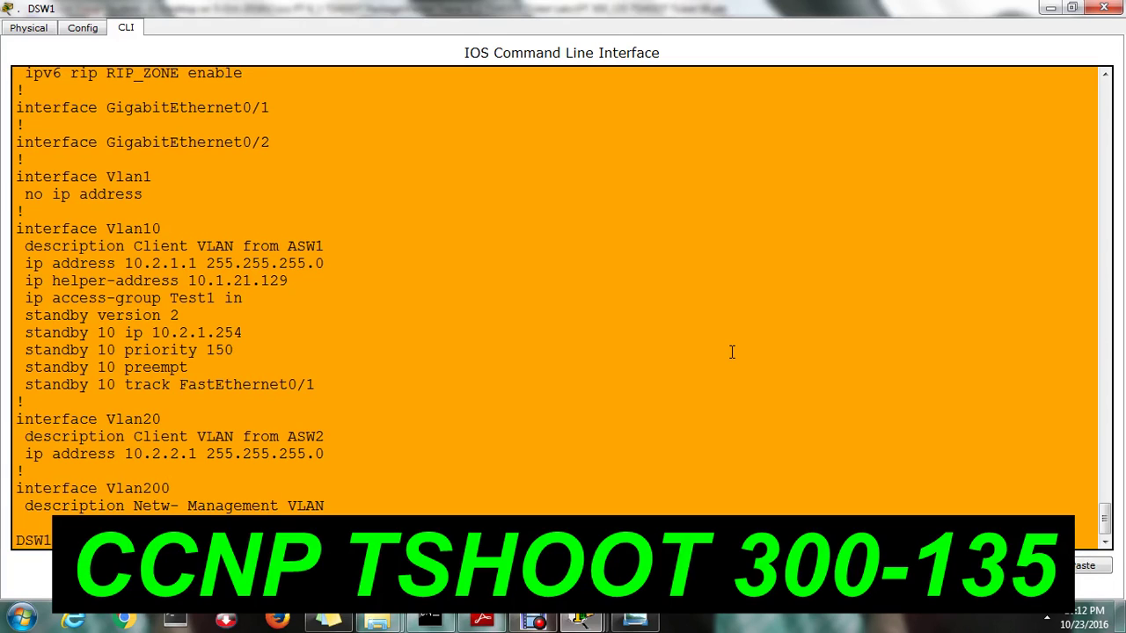
On DSW1, enter interface Vlan10 and remove the inbound 'ip access-group Test1' with the no form
text(conf t)
key(Return)
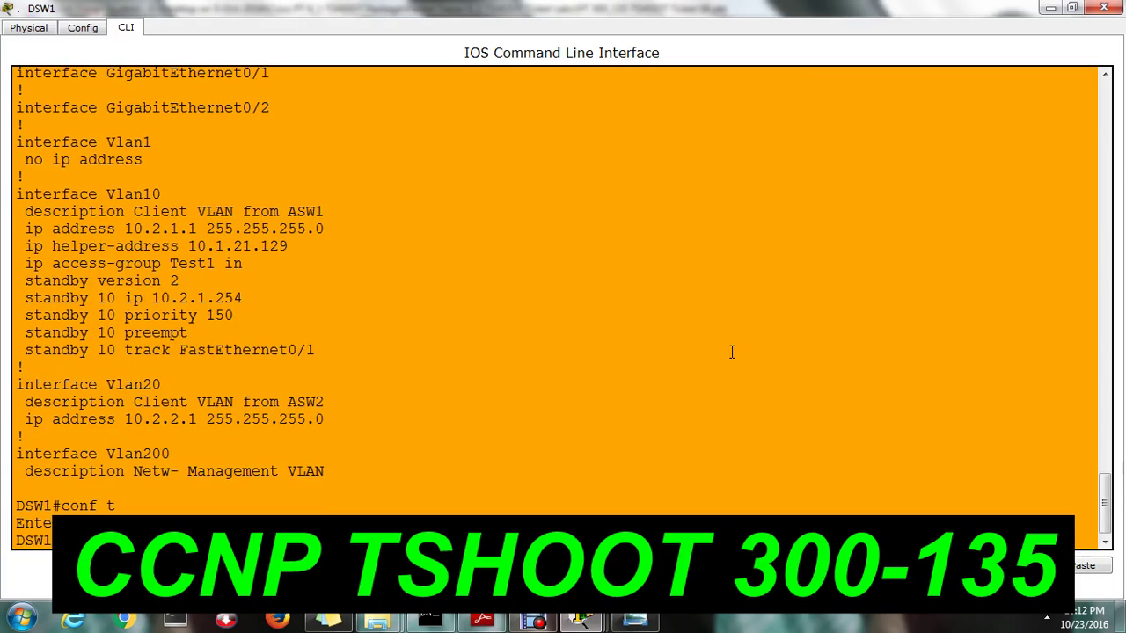
key(Return)
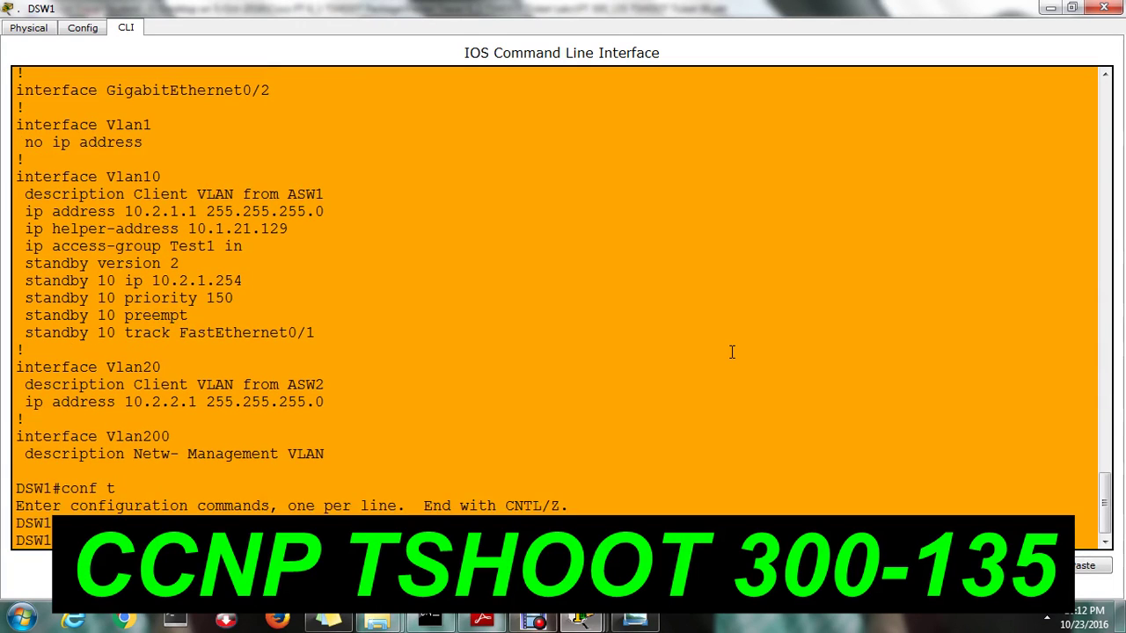
key(Return)
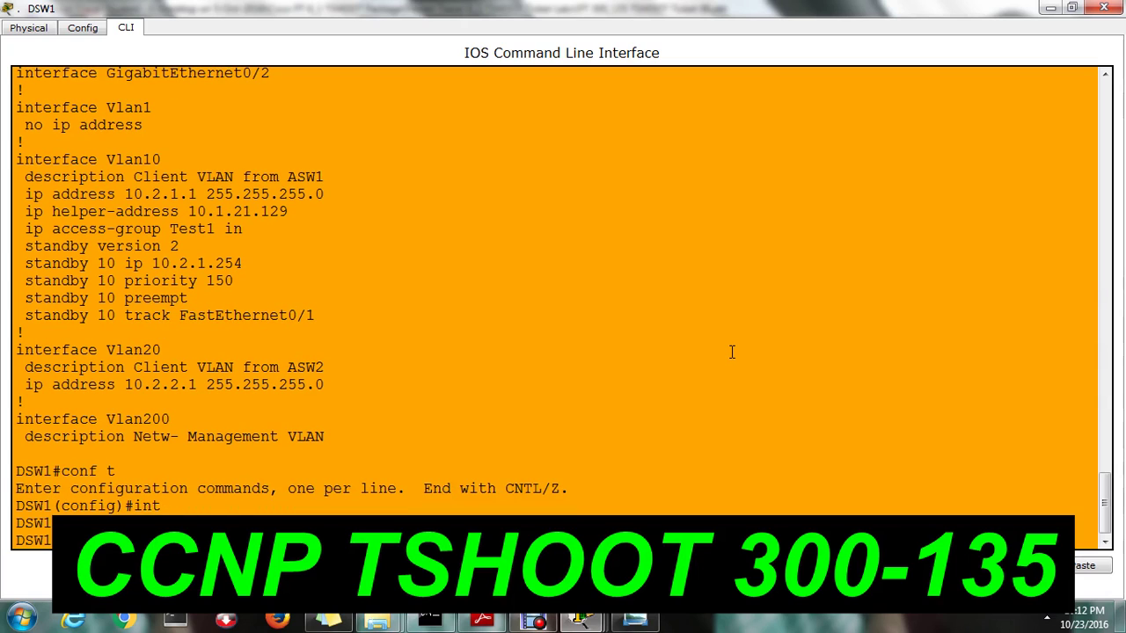
key(Return)
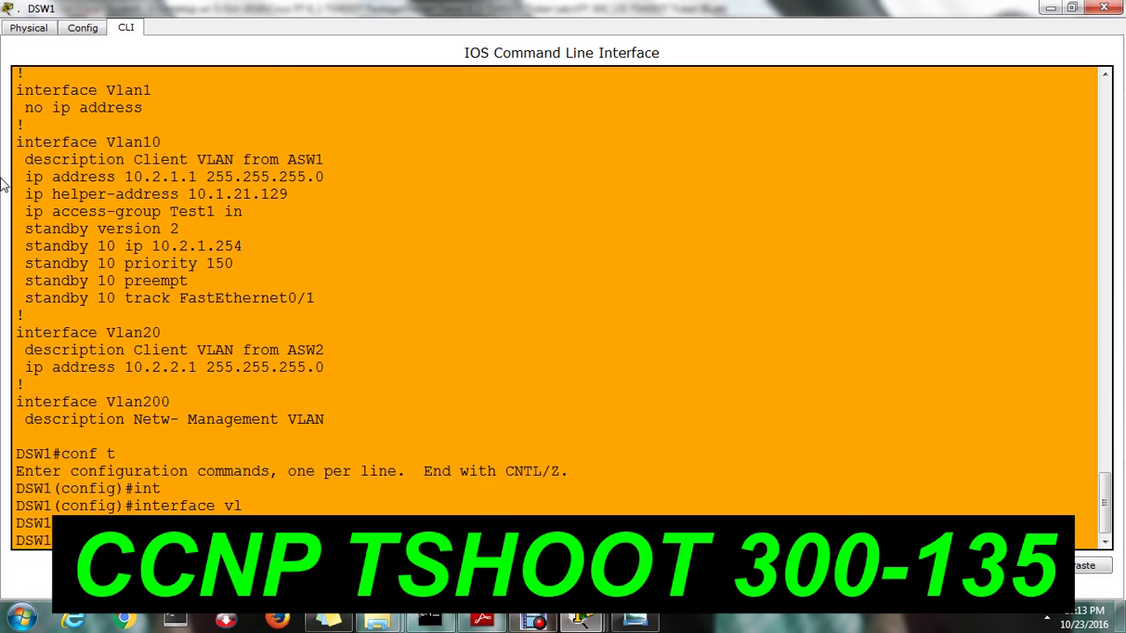
drag(24, 212, 245, 216)
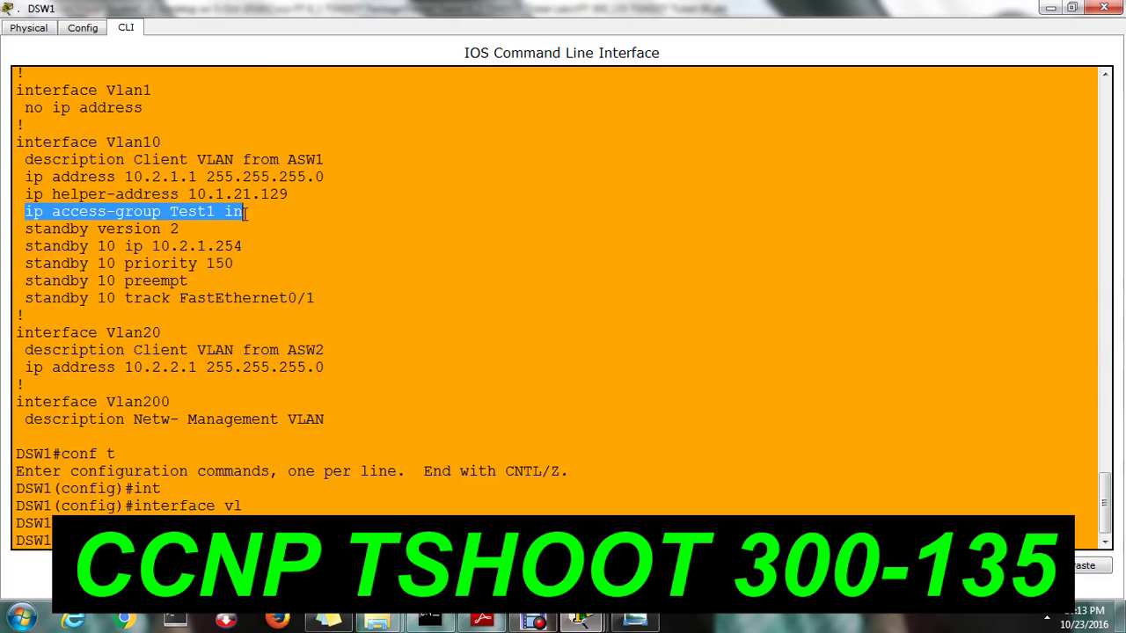
right_click(242, 225)
click(271, 223)
click(243, 211)
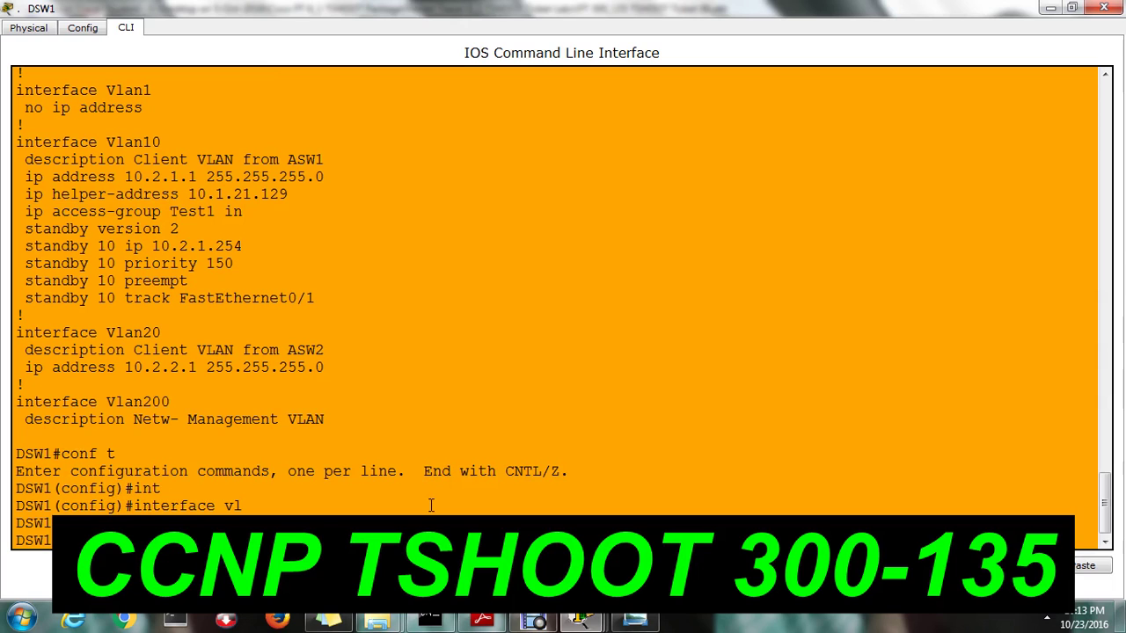
key(Return)
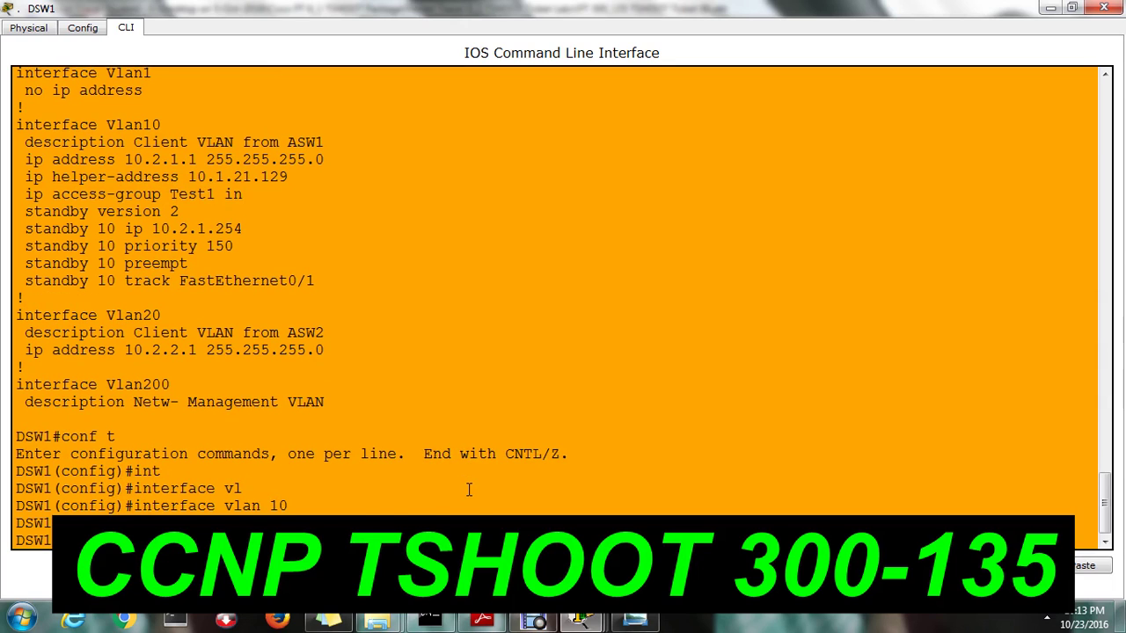
Exit configuration mode and run show access-lists, showing Test1's deny entries for 10.2.1.3 and 10.2.1.4
key(ctrl+z)
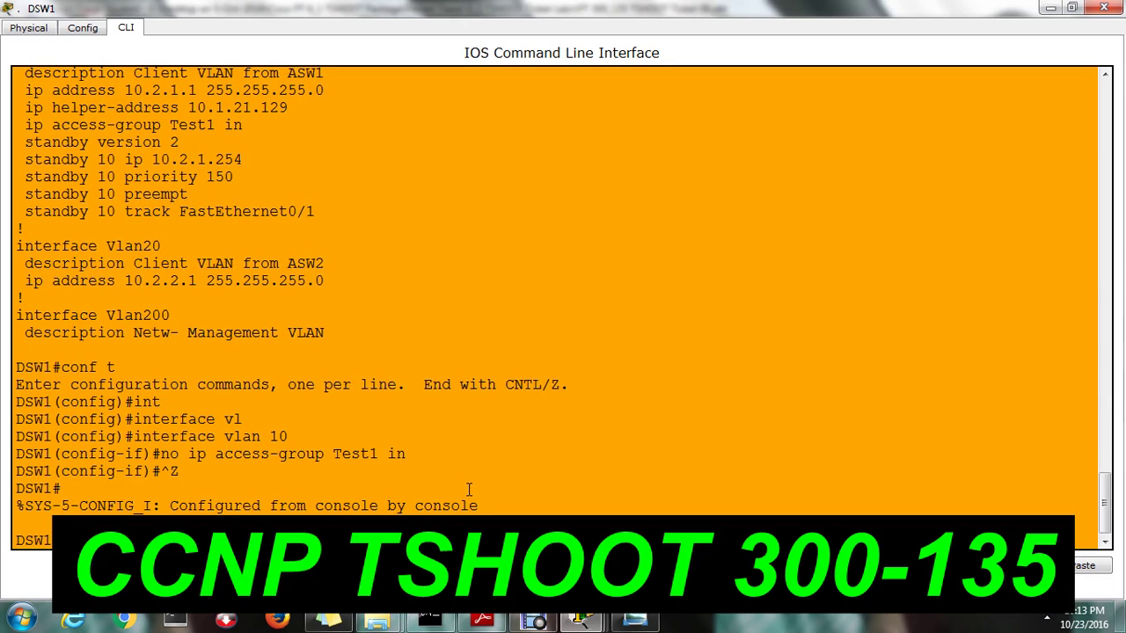
key(Return)
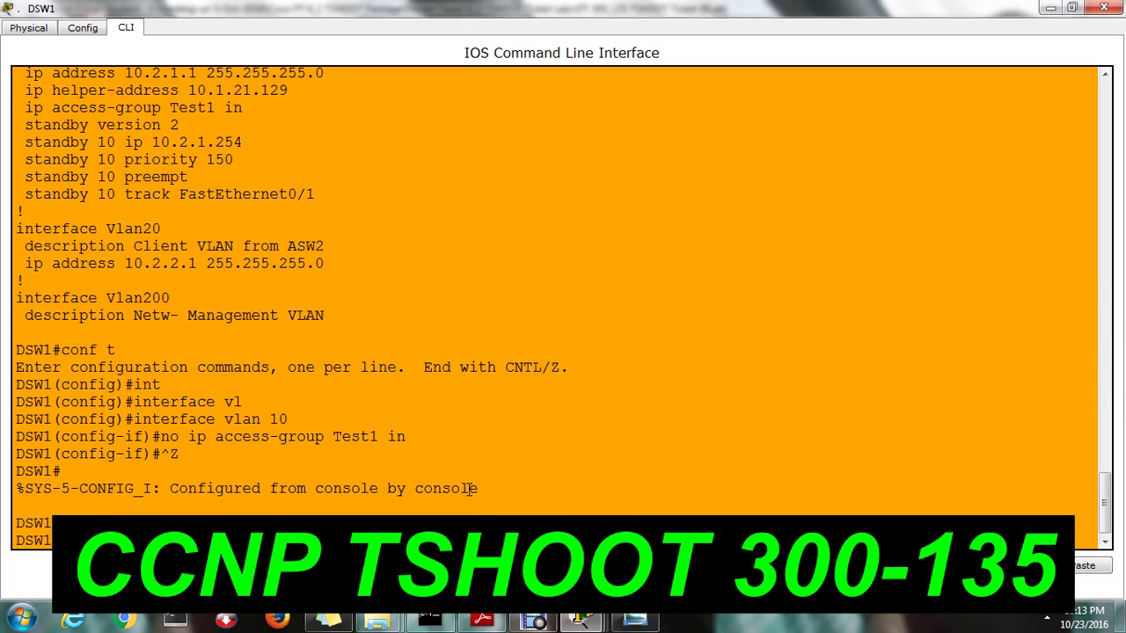
key(Return)
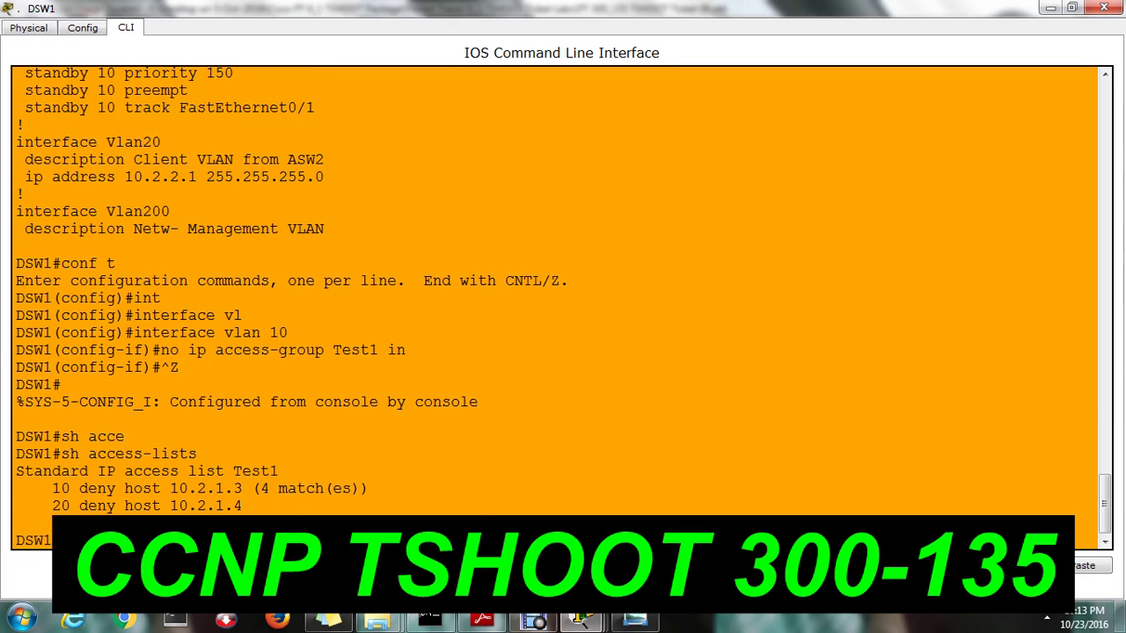
Ping 209.65.200.241 from Client 1's Command Prompt, now getting replies, then return to DSW1's CLI
click(582, 621)
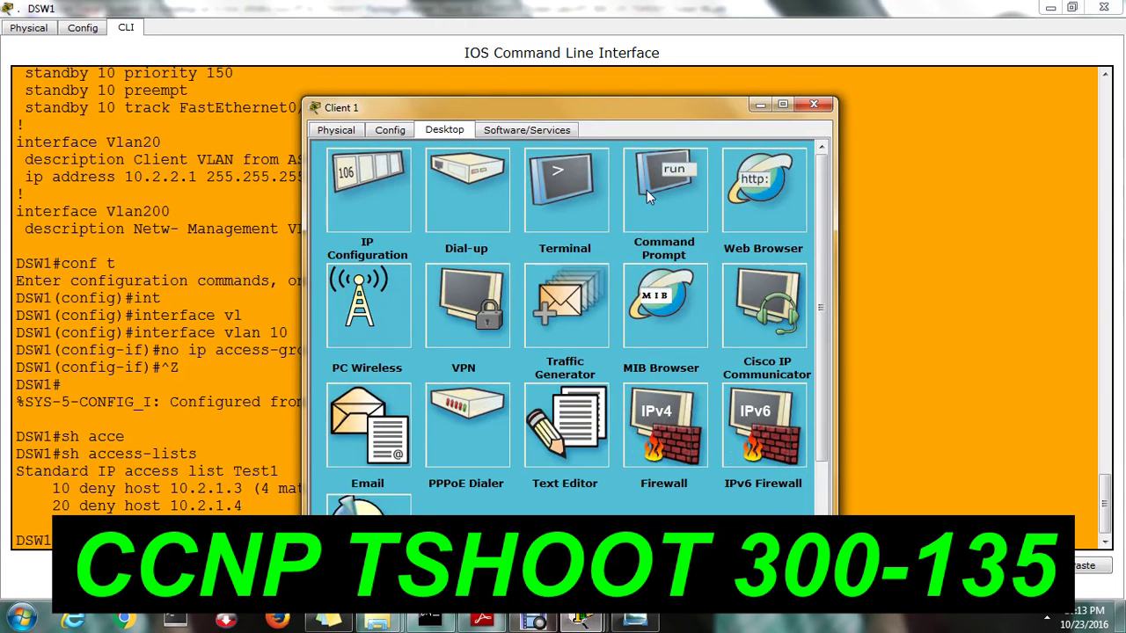
click(659, 196)
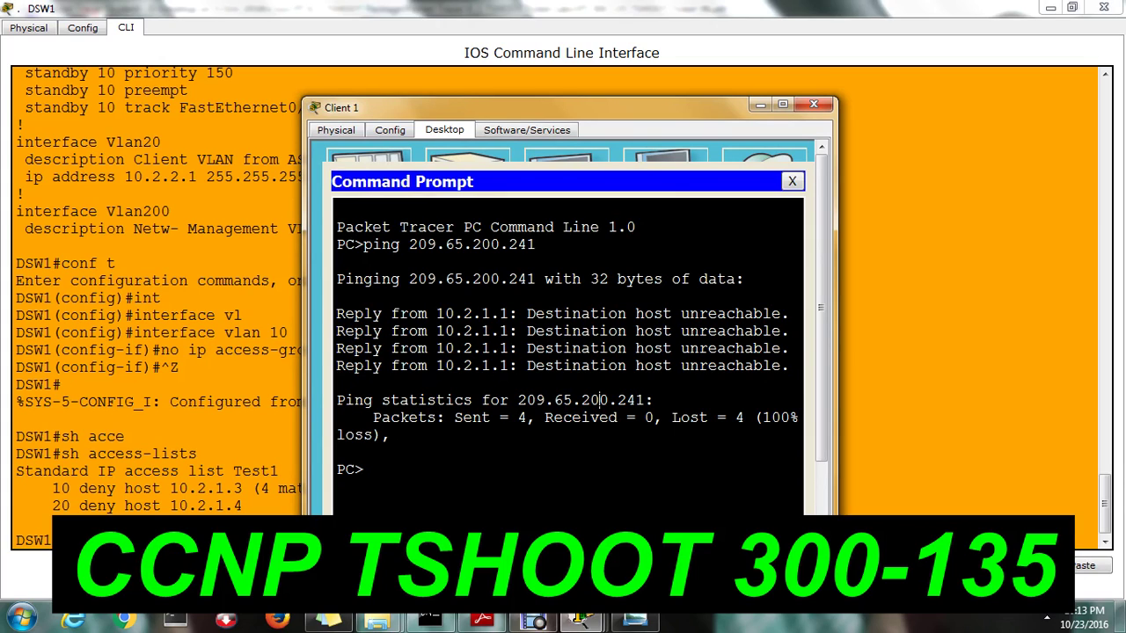
text(ping 209.65.200.241)
key(Return)
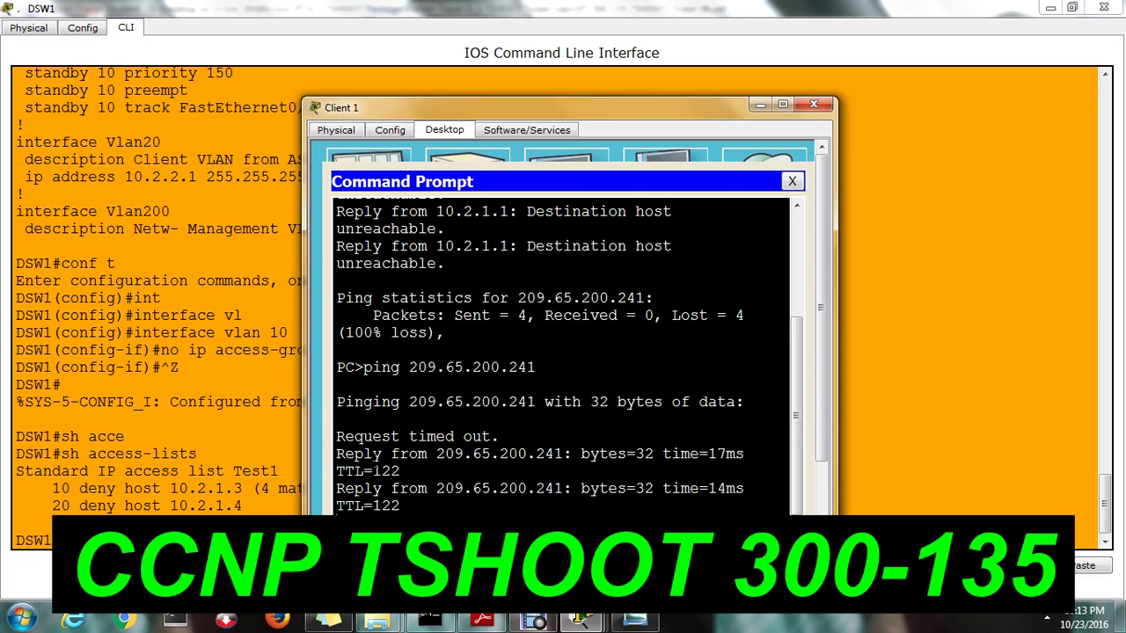
click(259, 475)
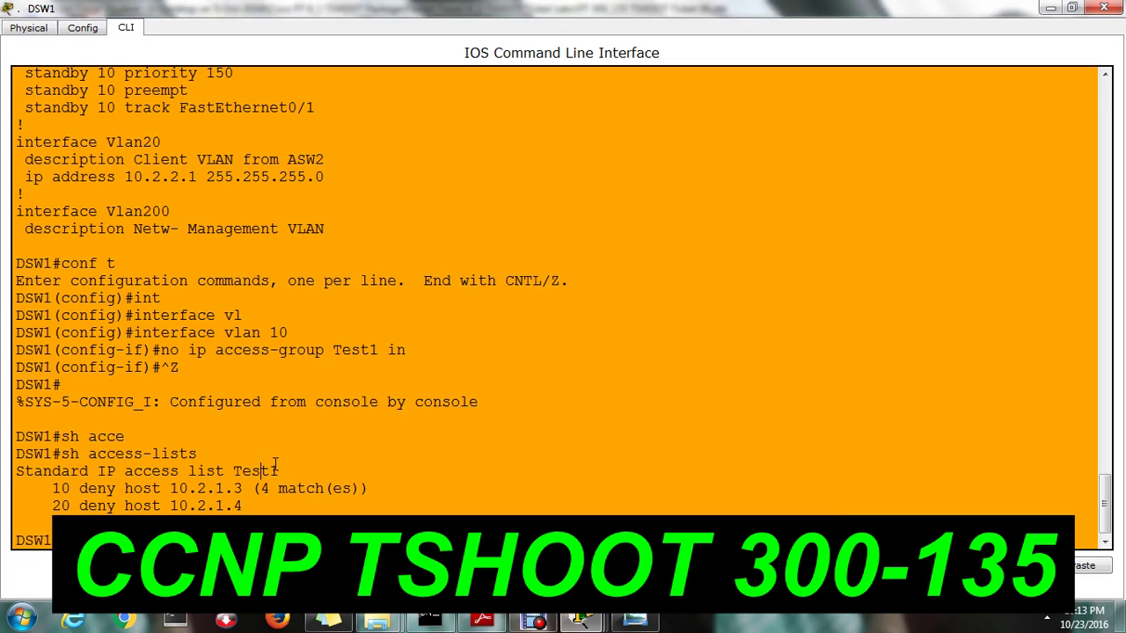
drag(278, 470, 236, 474)
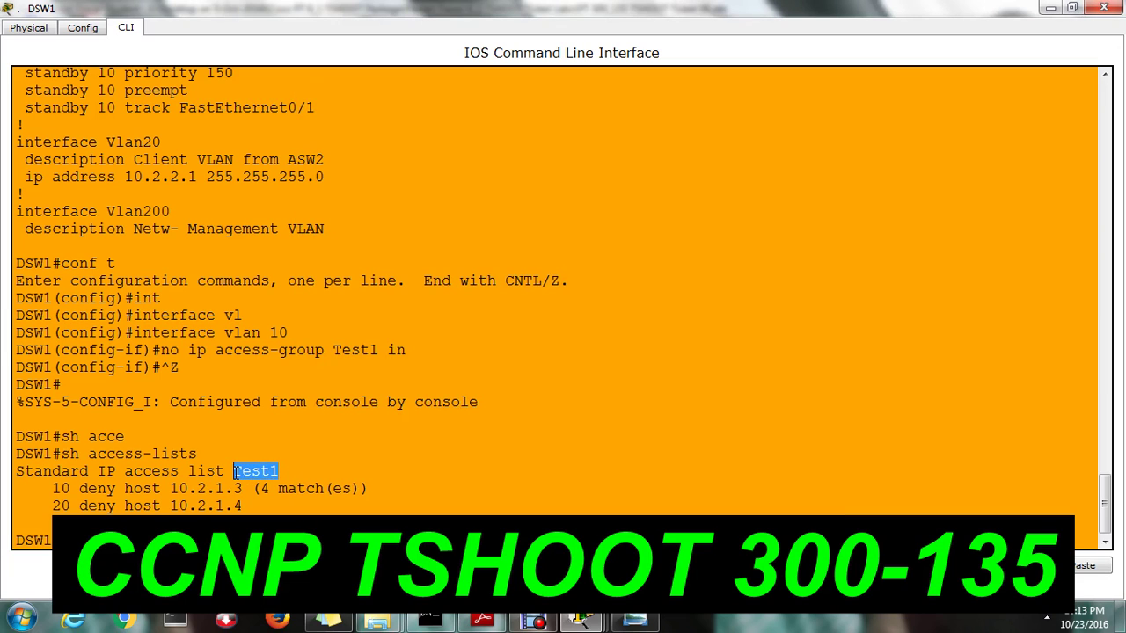
click(18, 471)
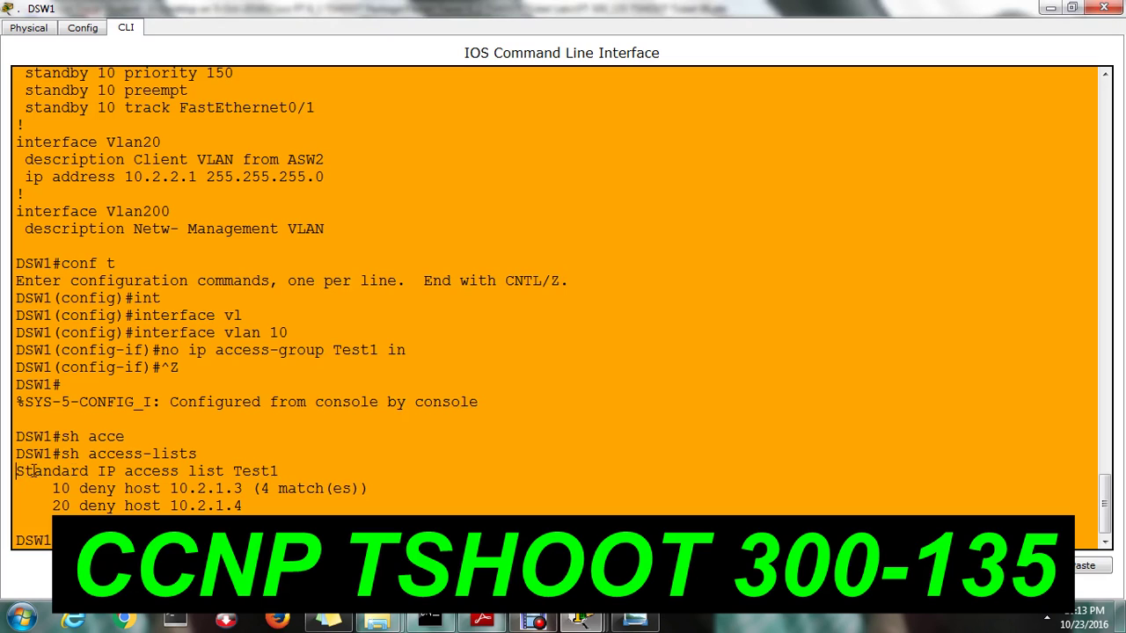
drag(17, 472, 280, 473)
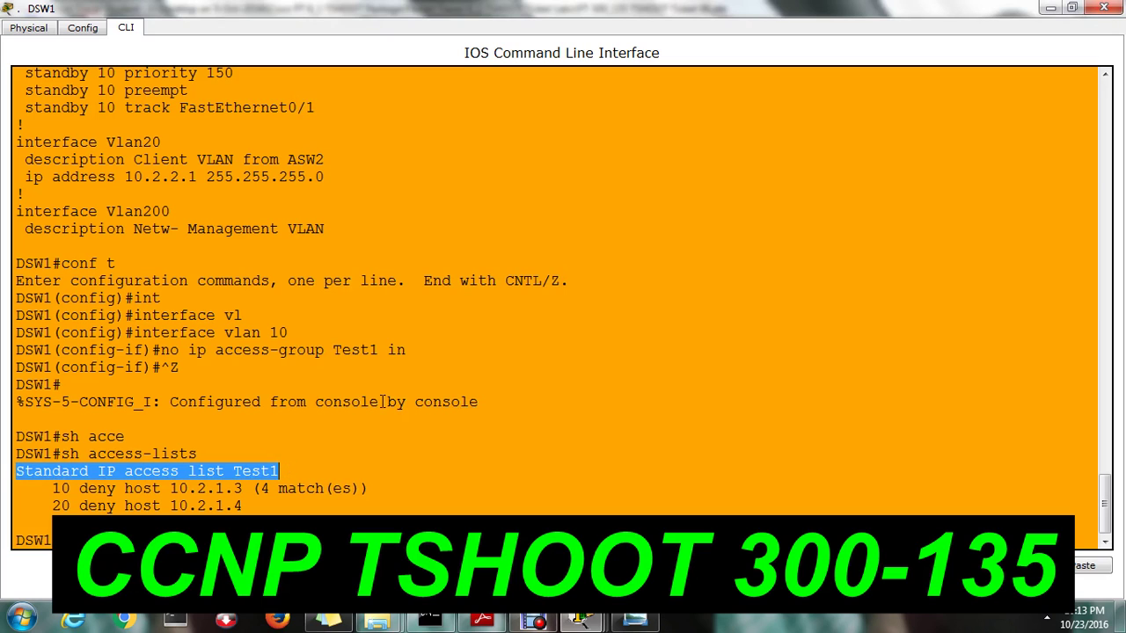
drag(414, 350, 334, 351)
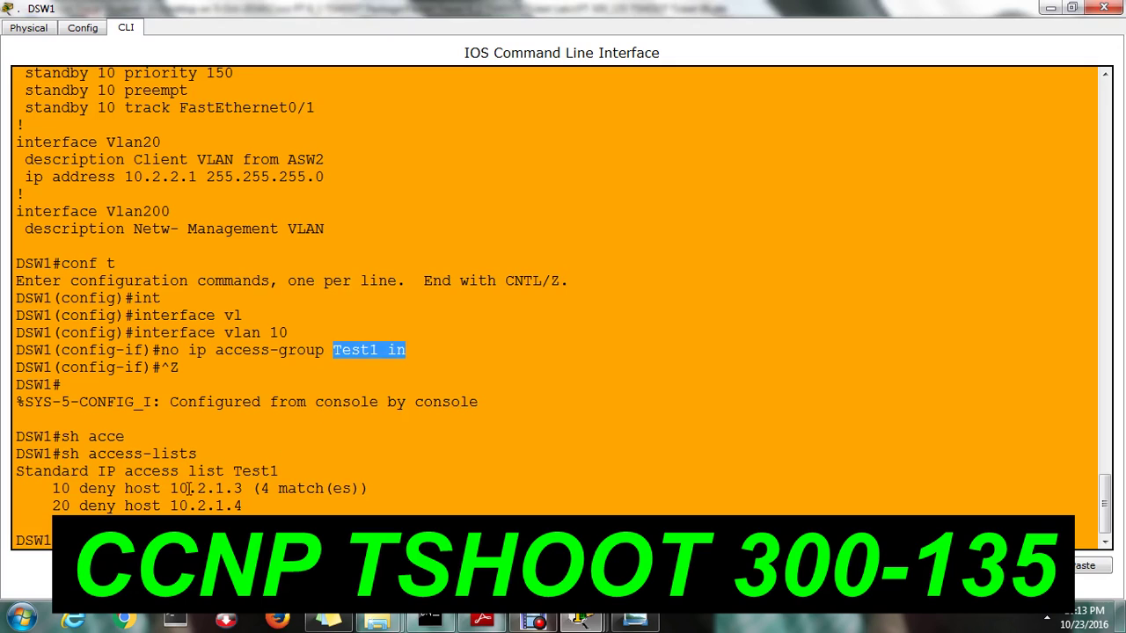
drag(51, 488, 245, 505)
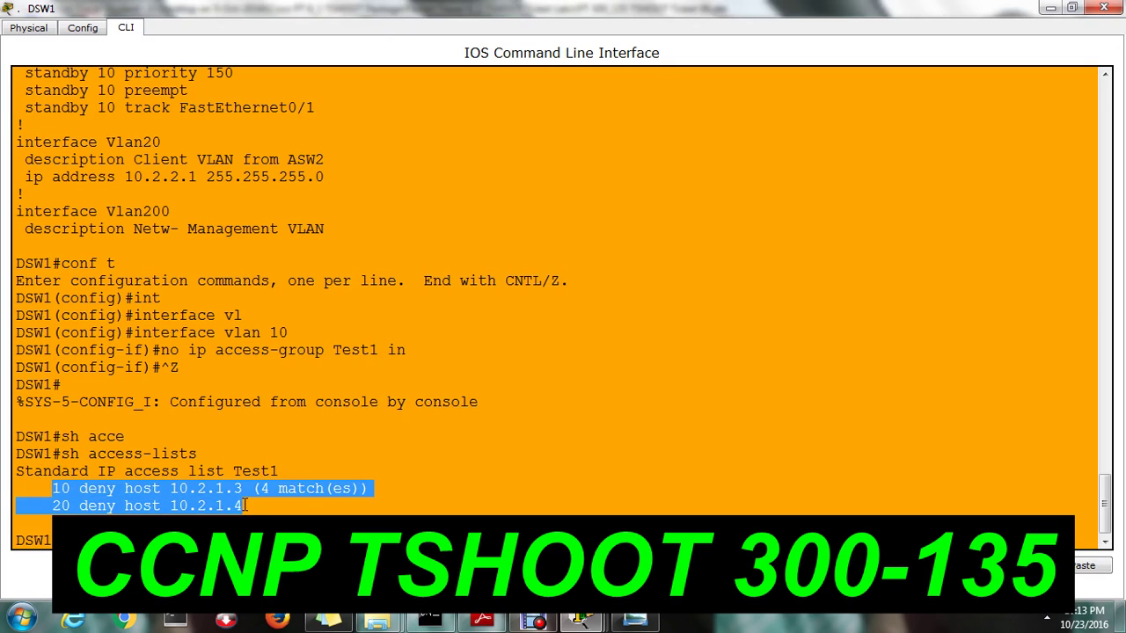
click(149, 501)
drag(80, 489, 256, 505)
click(77, 489)
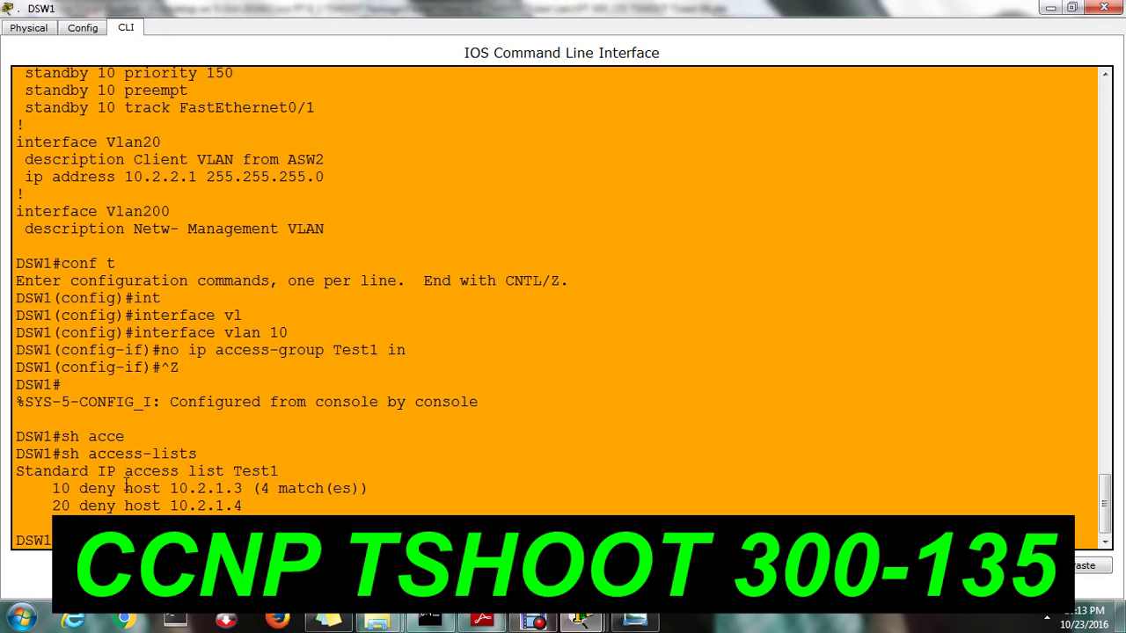
drag(88, 489, 136, 506)
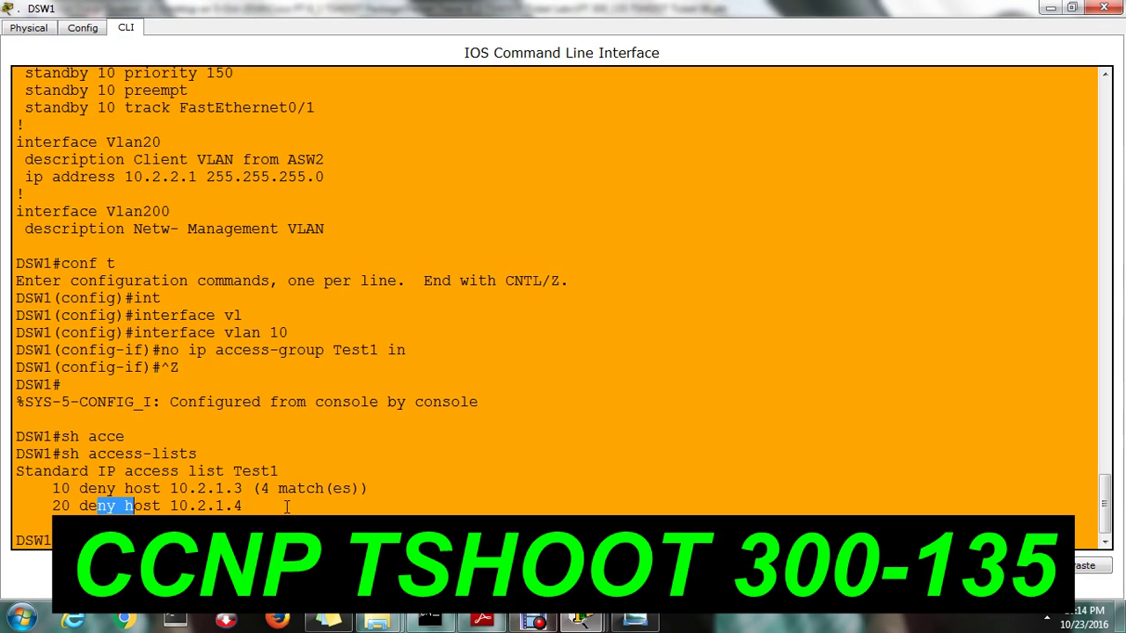
click(396, 516)
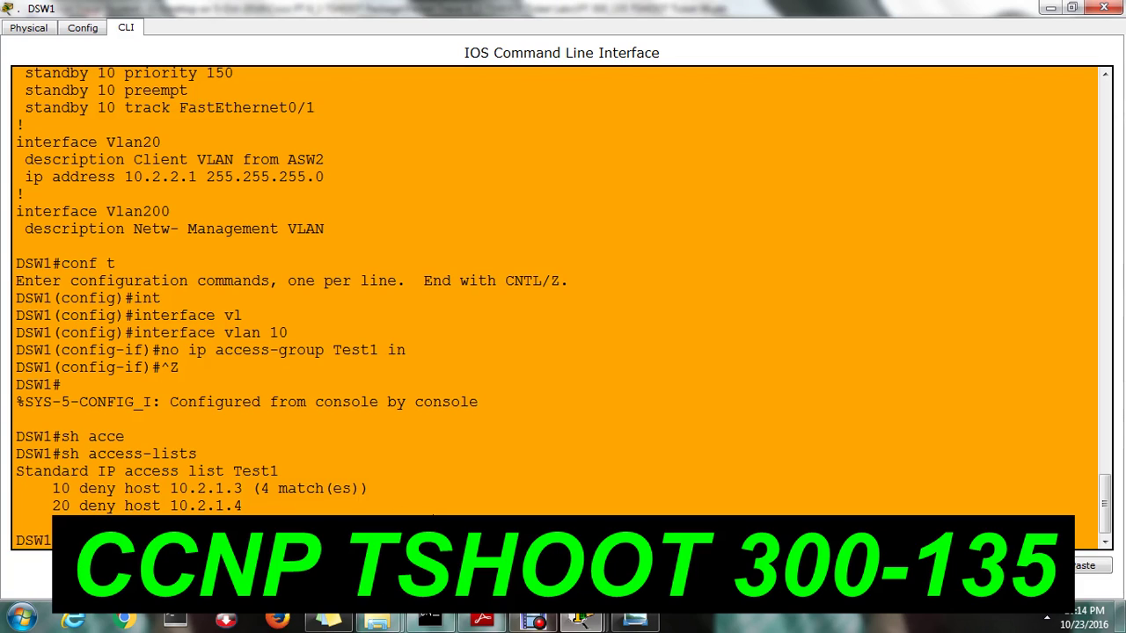
drag(415, 519, 350, 519)
click(209, 350)
drag(209, 350, 404, 355)
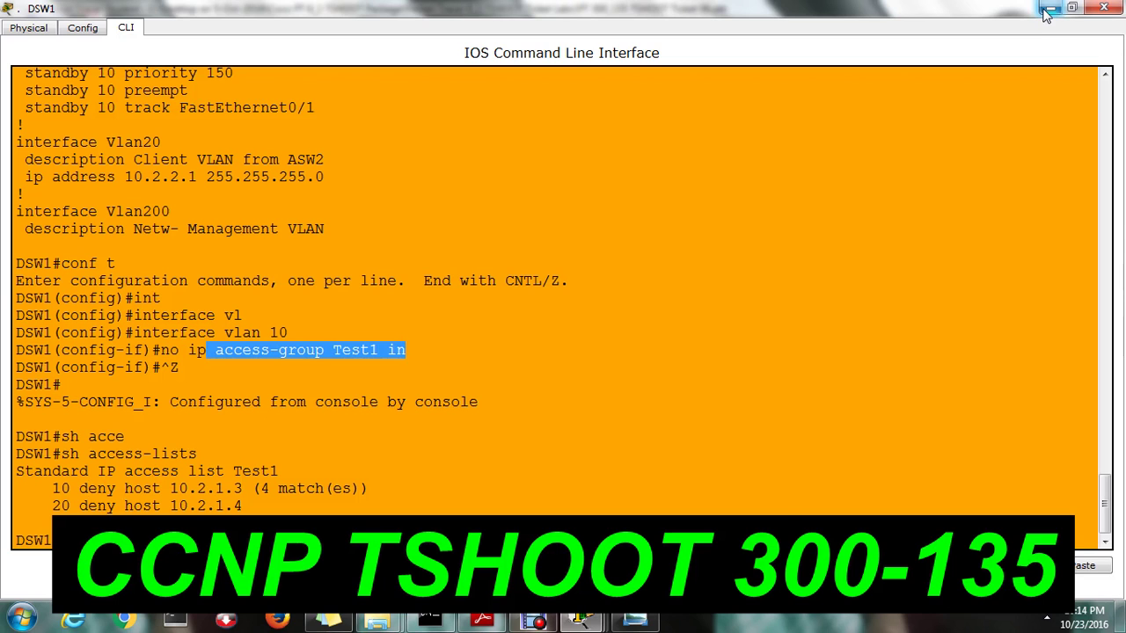
Hide DSW1's CLI, close Client 1's windows, and review Answer 1 naming DSW1 as the faulty device
click(1046, 10)
click(791, 179)
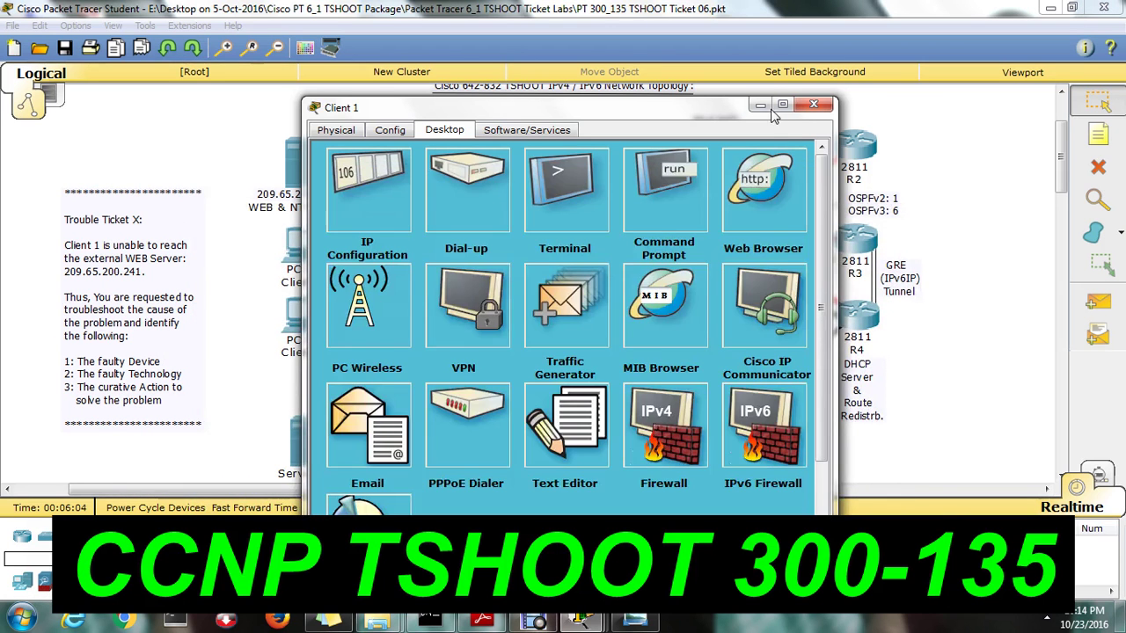
click(760, 105)
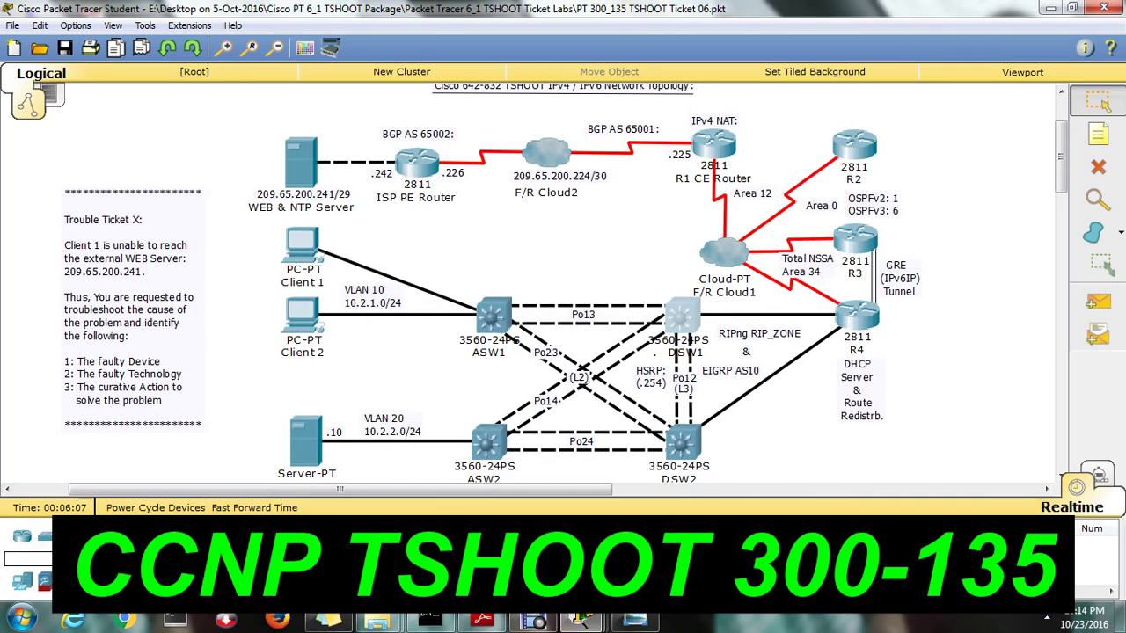
click(682, 316)
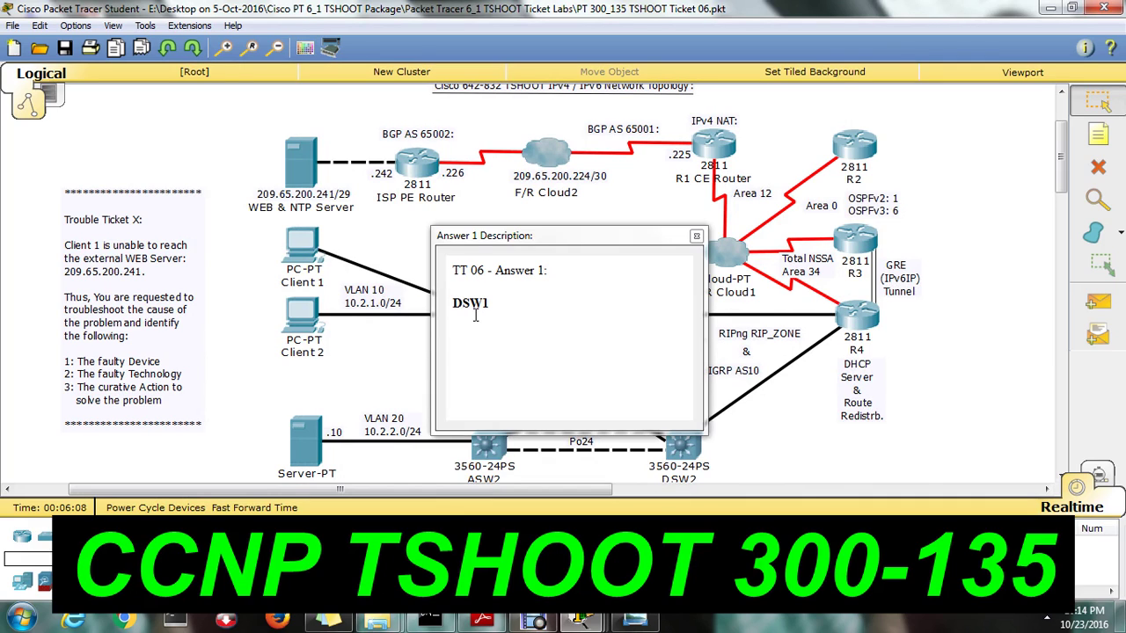
drag(477, 311, 572, 279)
click(696, 237)
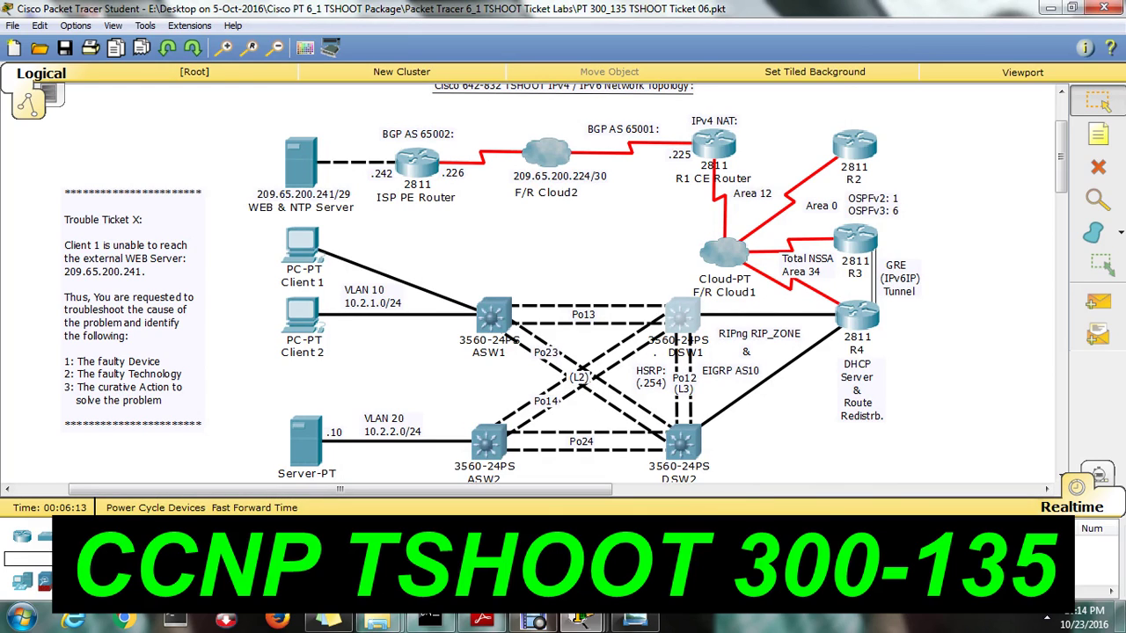
Open Answer 2 and highlight its faulty technology answer, 'VLAN access-map / VLAN ACL'
click(682, 317)
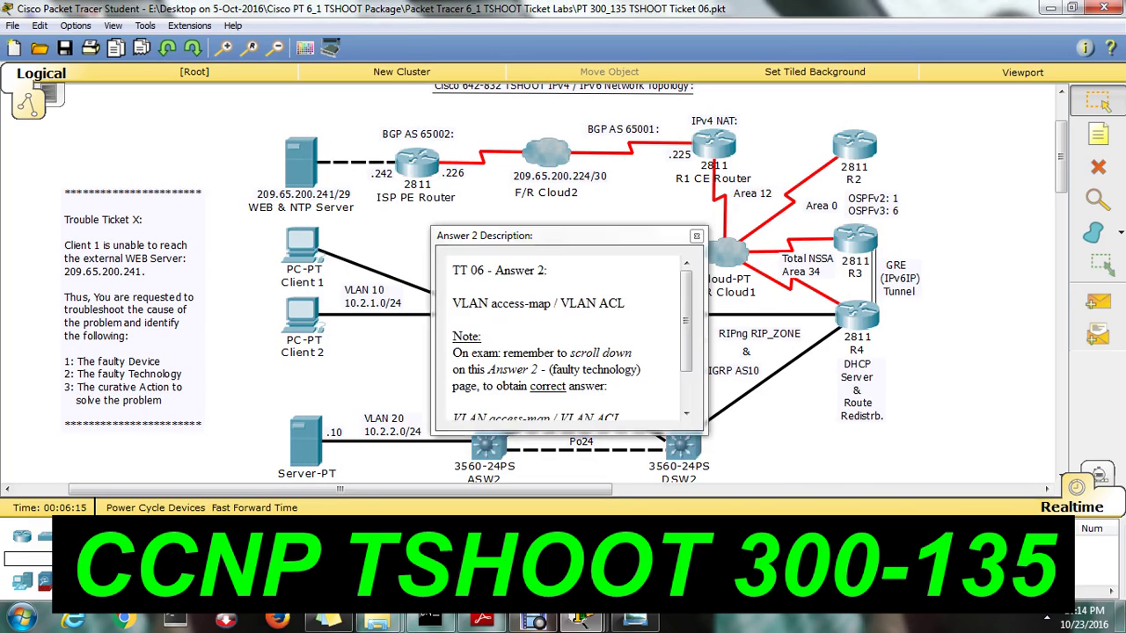
drag(461, 303, 607, 305)
click(491, 306)
drag(455, 304, 635, 303)
drag(554, 303, 454, 303)
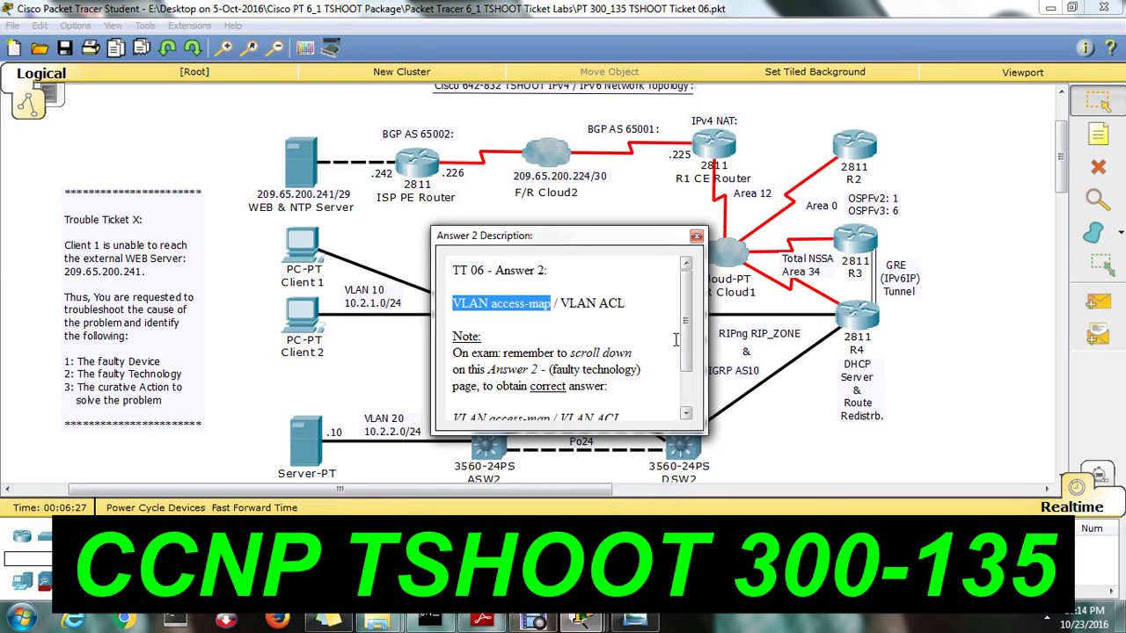
click(494, 306)
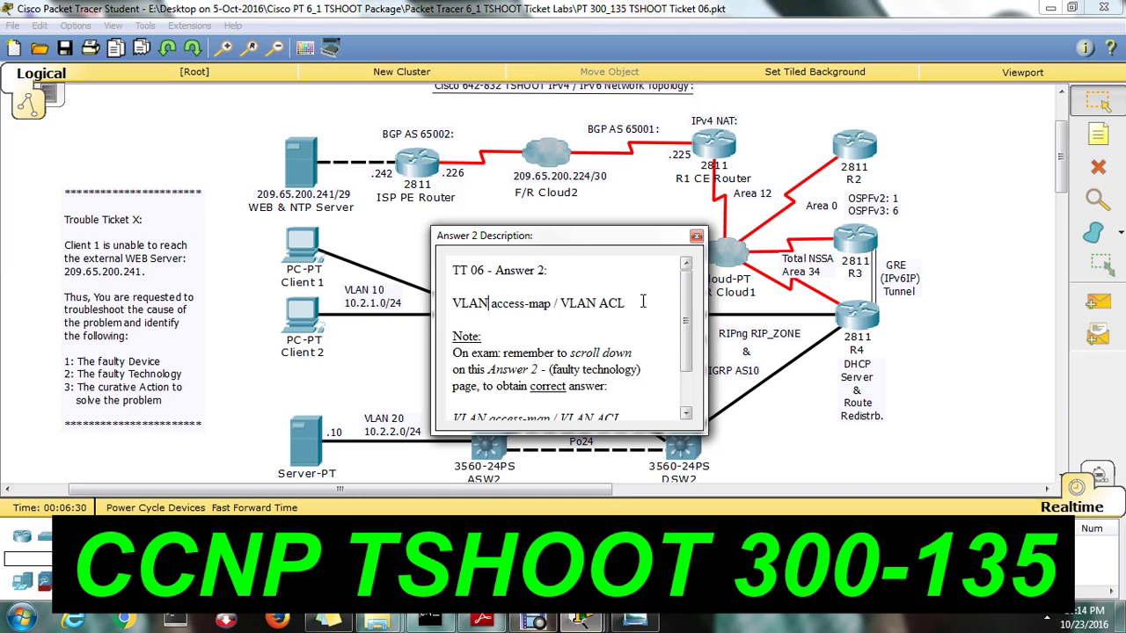
click(459, 302)
drag(453, 303, 626, 305)
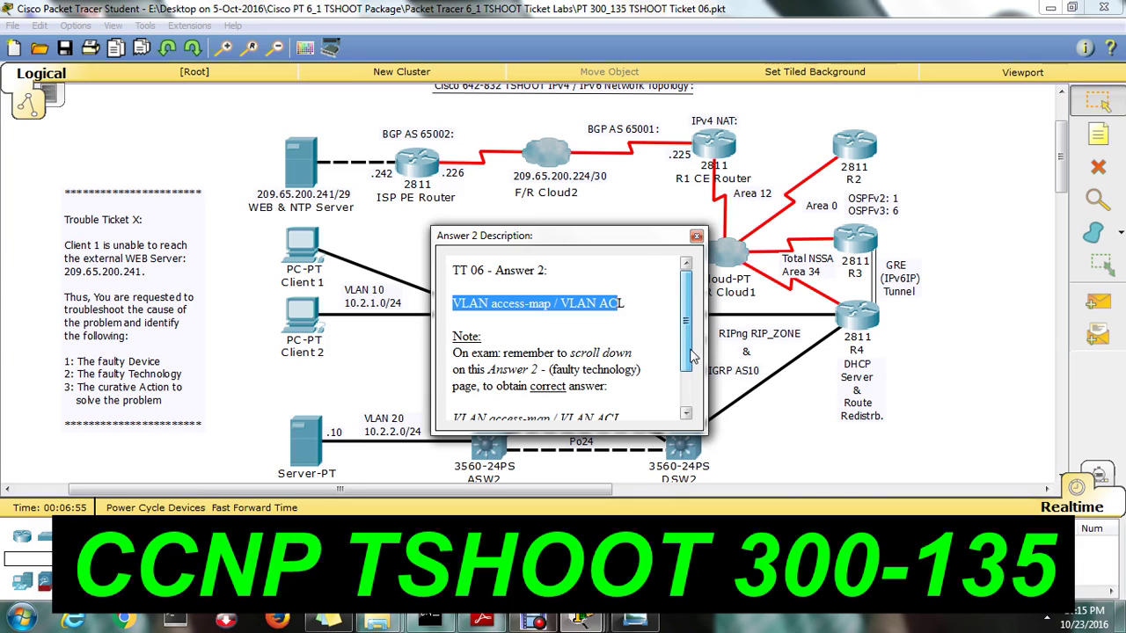
Scroll through Answer 2's notes, highlighting the repeated answer and scroll reminder, then re-highlight 'VLAN access-map / VLAN ACL'
scroll(638, 377, down, 1)
drag(459, 373, 617, 374)
drag(547, 306, 628, 307)
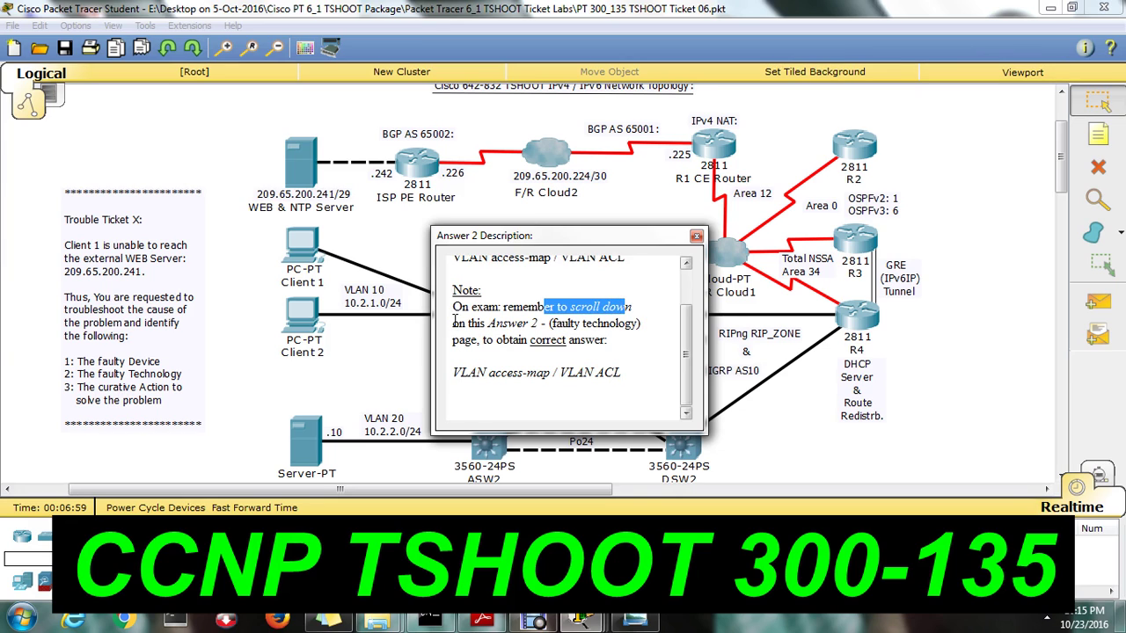
drag(454, 322, 638, 324)
drag(503, 341, 585, 340)
scroll(687, 335, up, 1)
scroll(691, 285, down, 1)
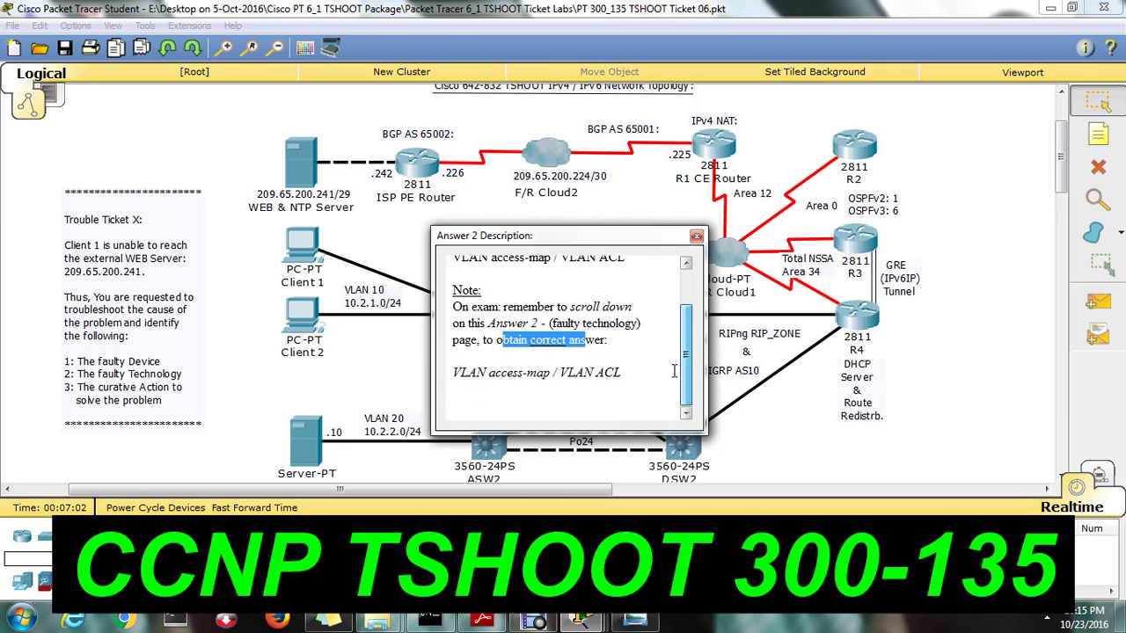
scroll(687, 352, up, 1)
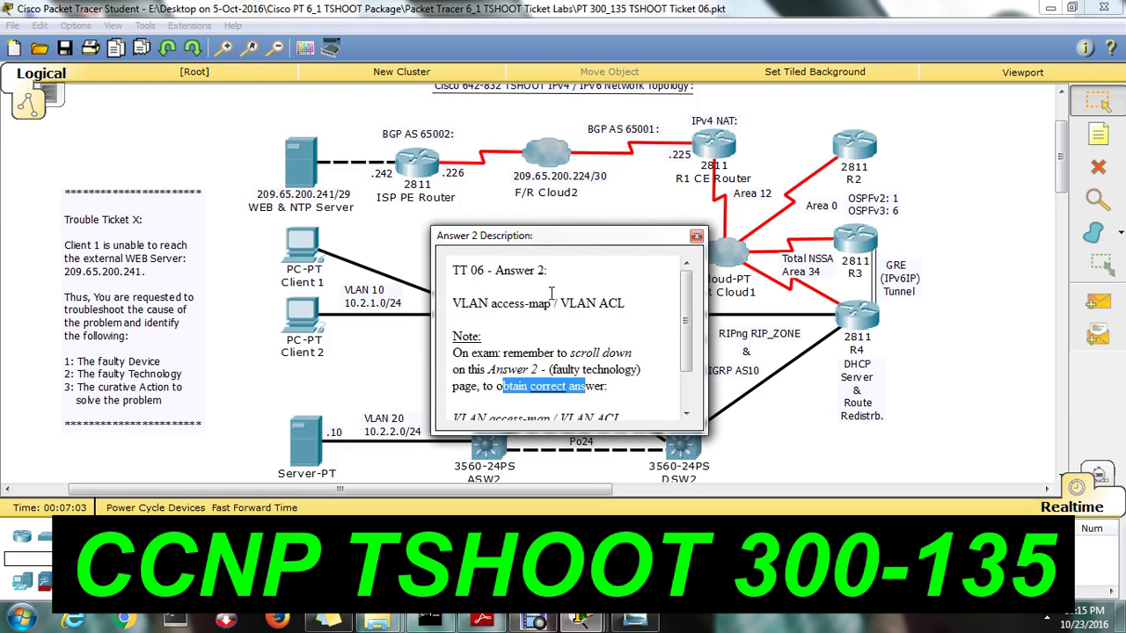
drag(470, 303, 626, 304)
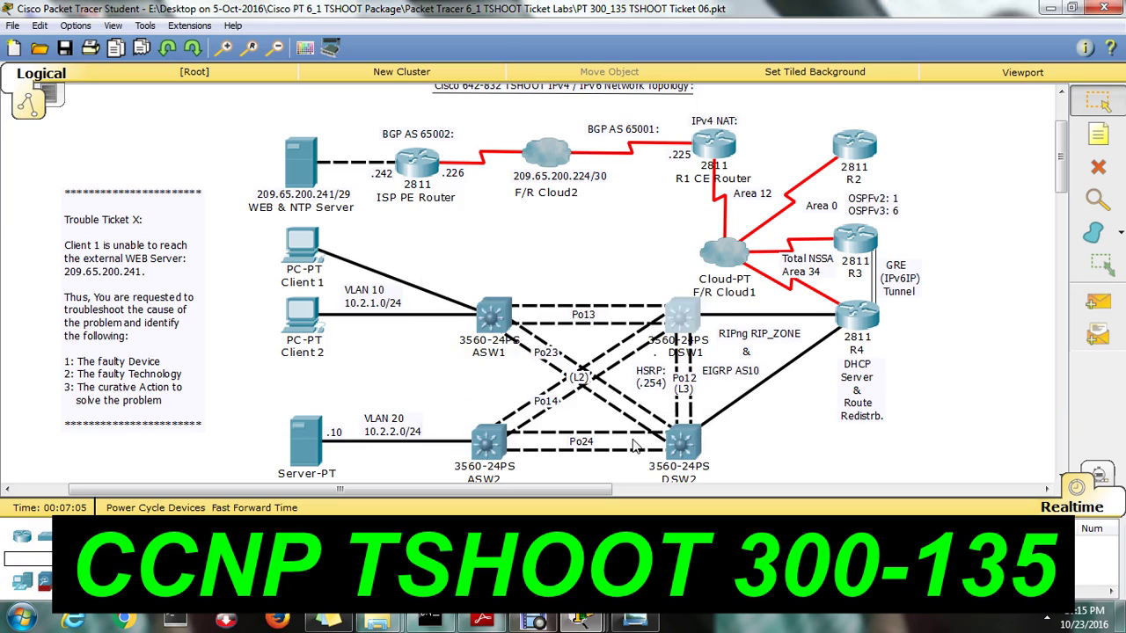
Close Answer 2 and review Answer 3's fix, 'no vlan filter Test1 vlan-list 10', highlighting the filter name Test1
click(696, 236)
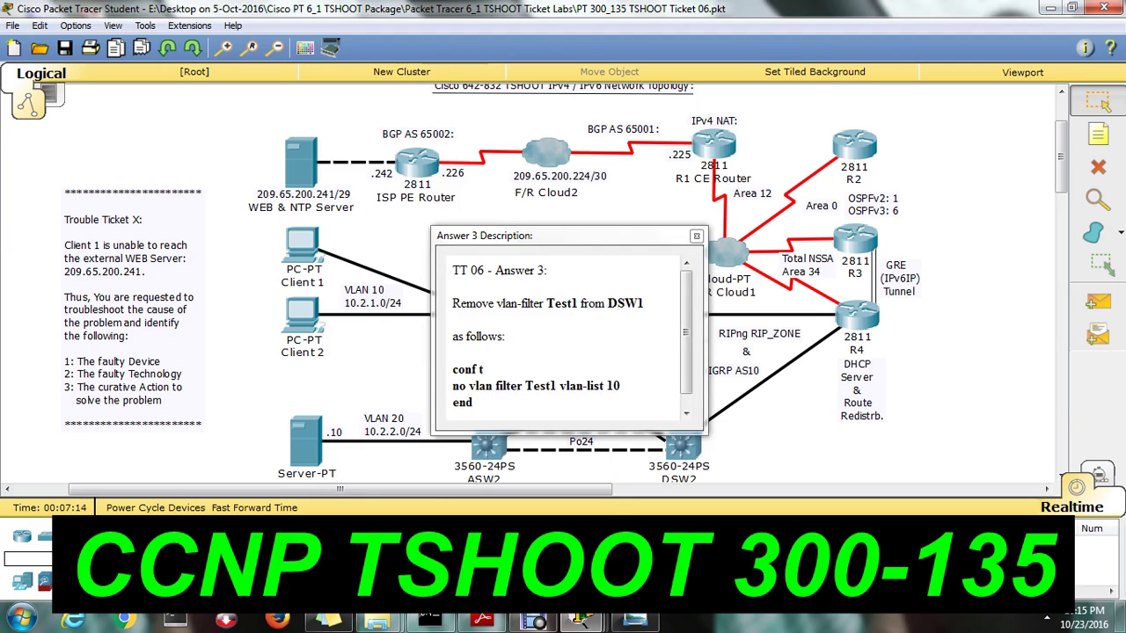
drag(519, 303, 644, 306)
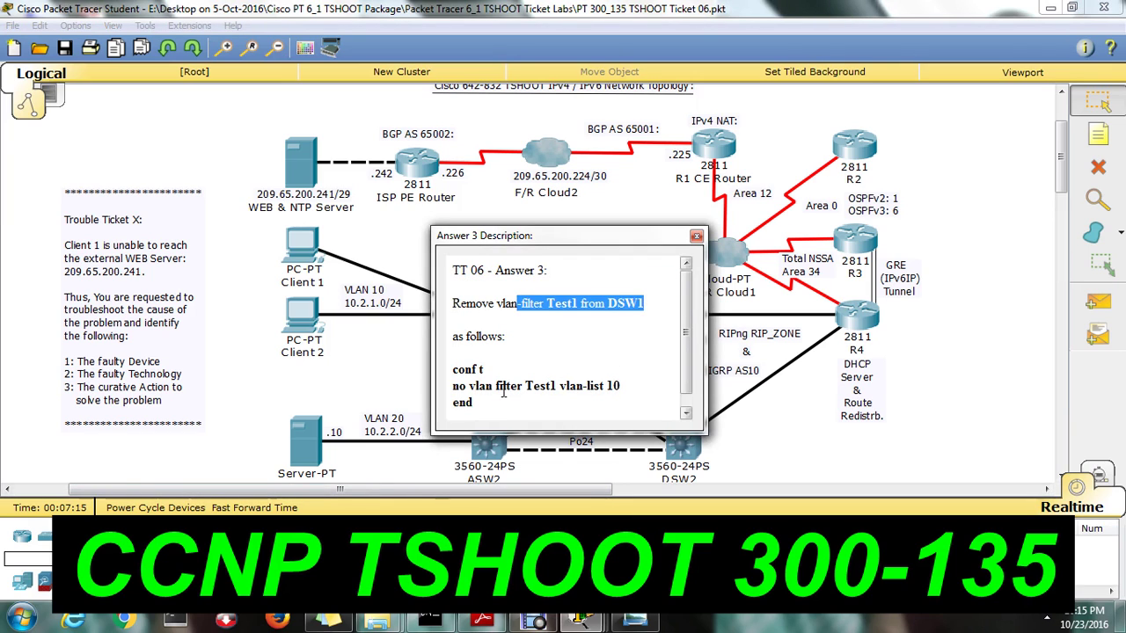
drag(453, 387, 621, 387)
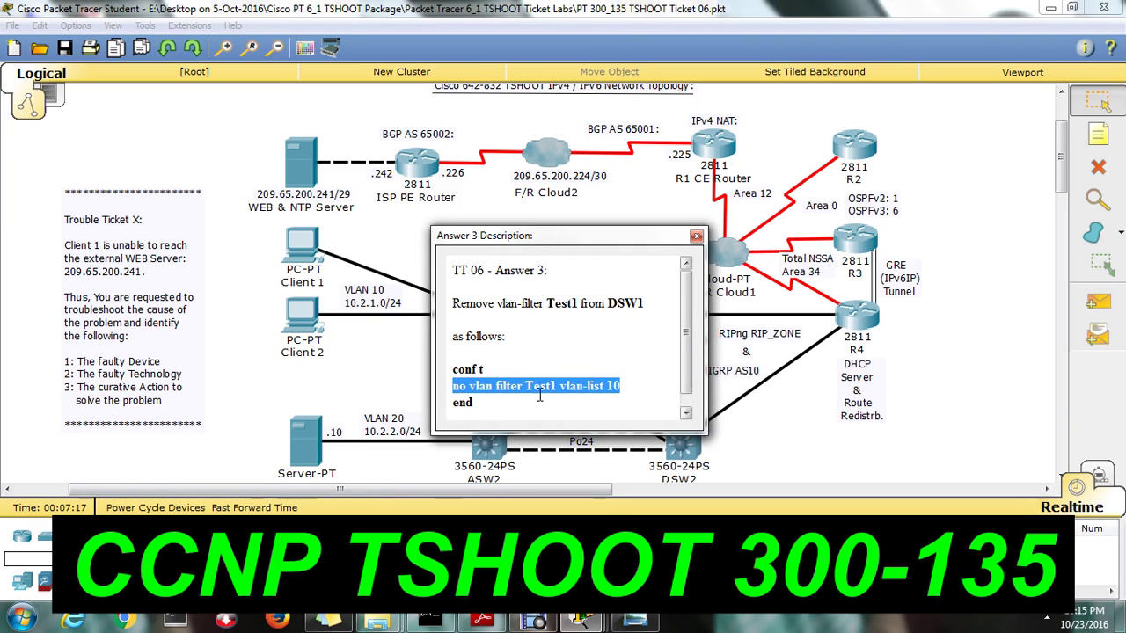
click(536, 394)
drag(504, 385, 554, 387)
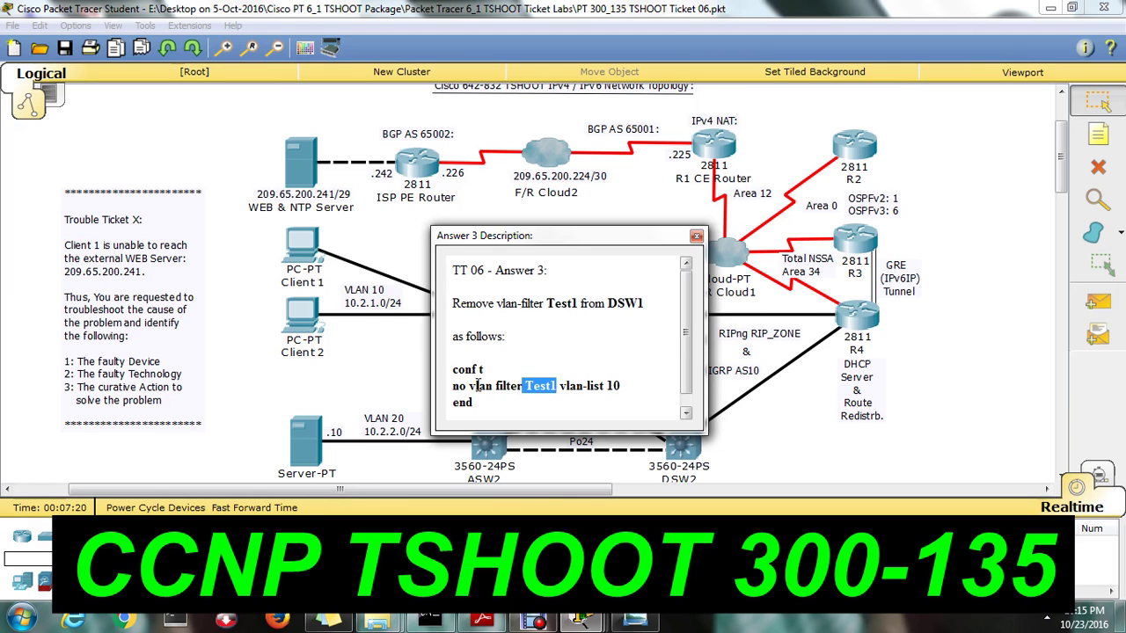
drag(476, 387, 603, 387)
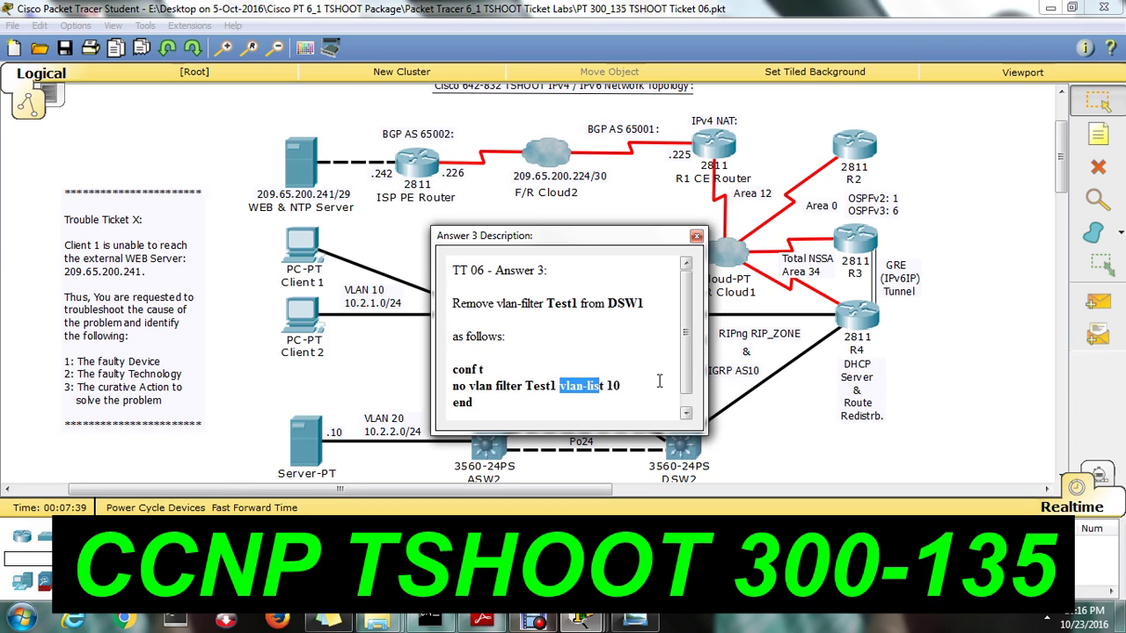
click(712, 462)
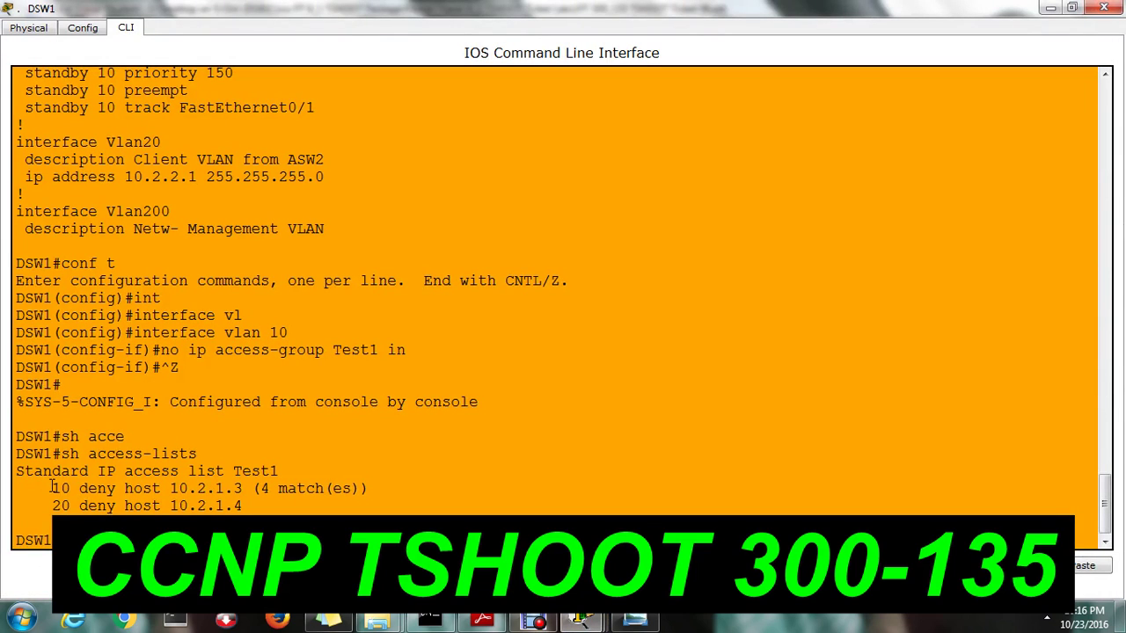
Highlight the Test1 deny entries for 10.2.1.3 and 10.2.1.4, then switch to TSHOOT_June_2016.pdf
drag(51, 487, 420, 486)
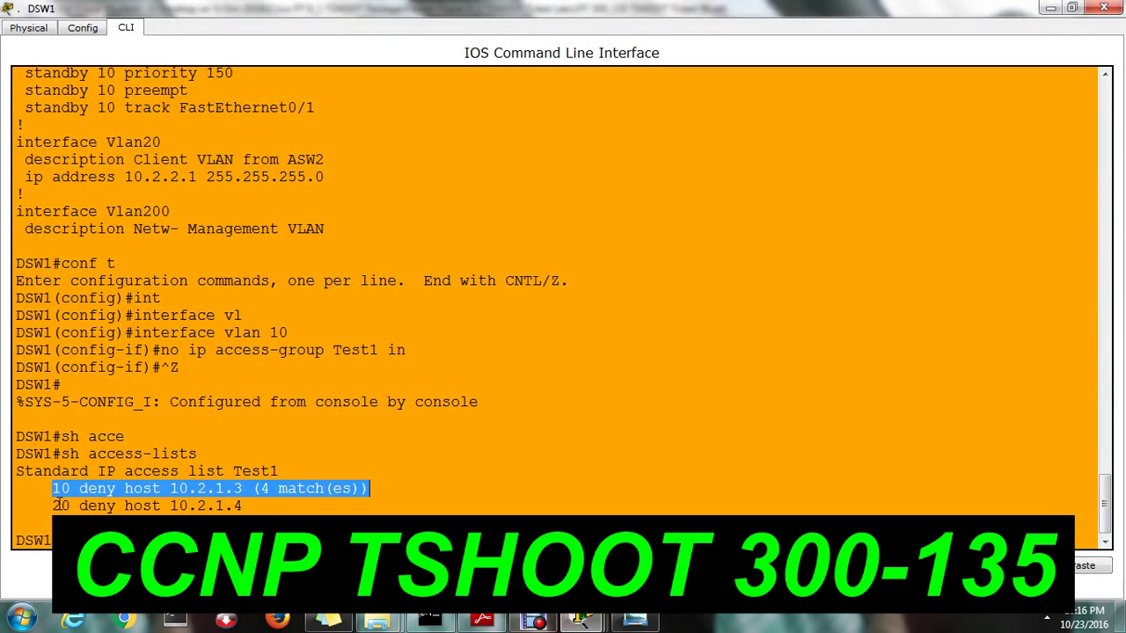
drag(55, 506, 251, 506)
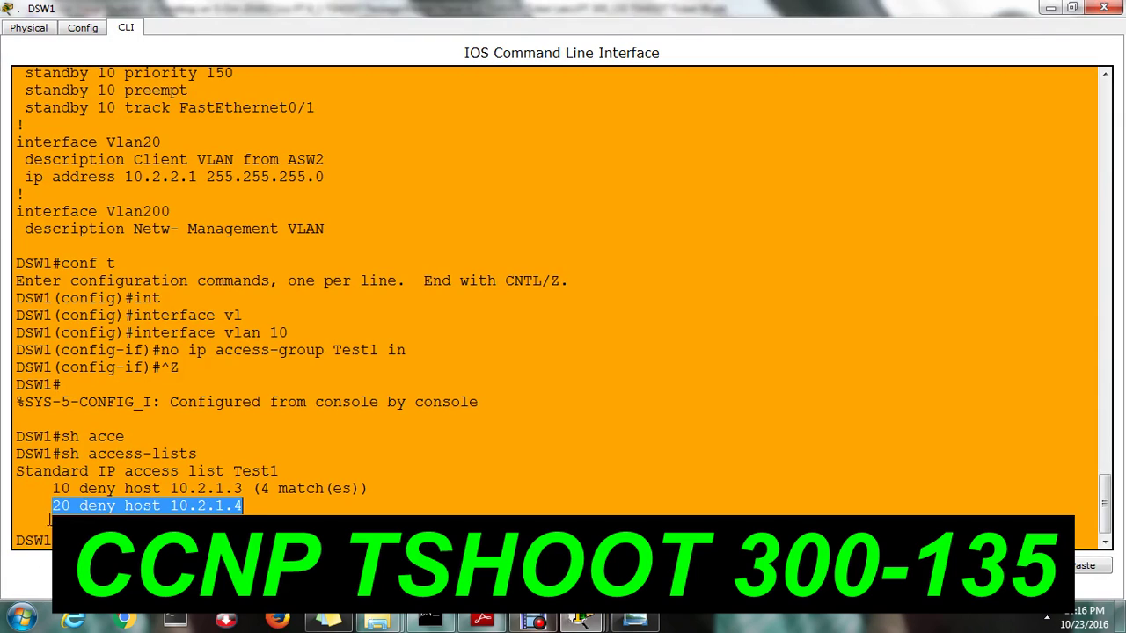
click(49, 519)
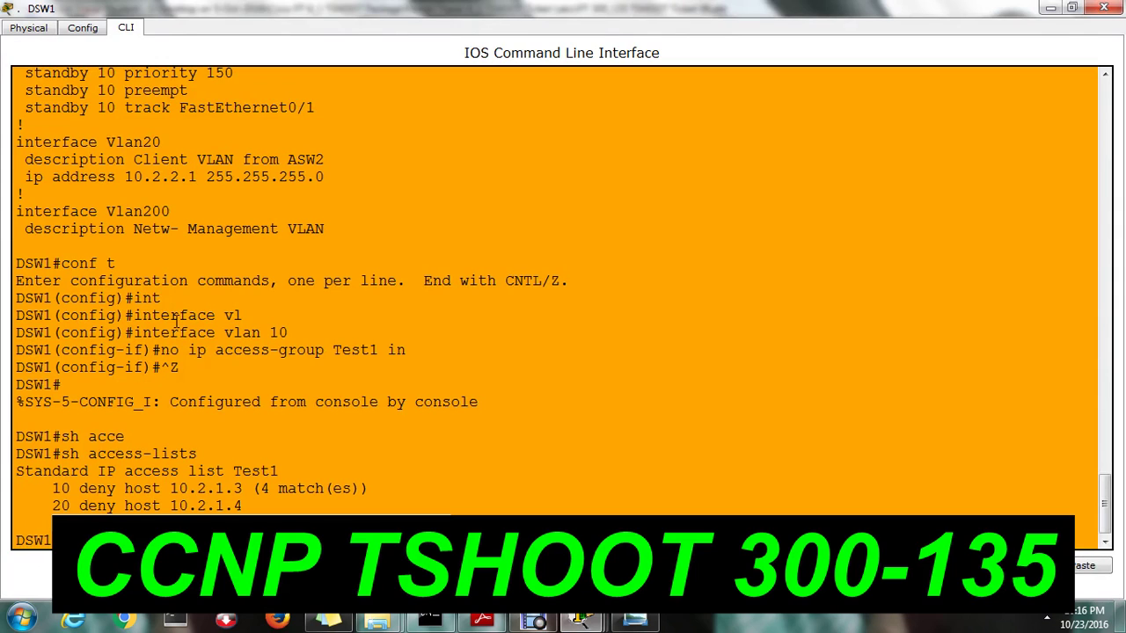
drag(161, 332, 278, 332)
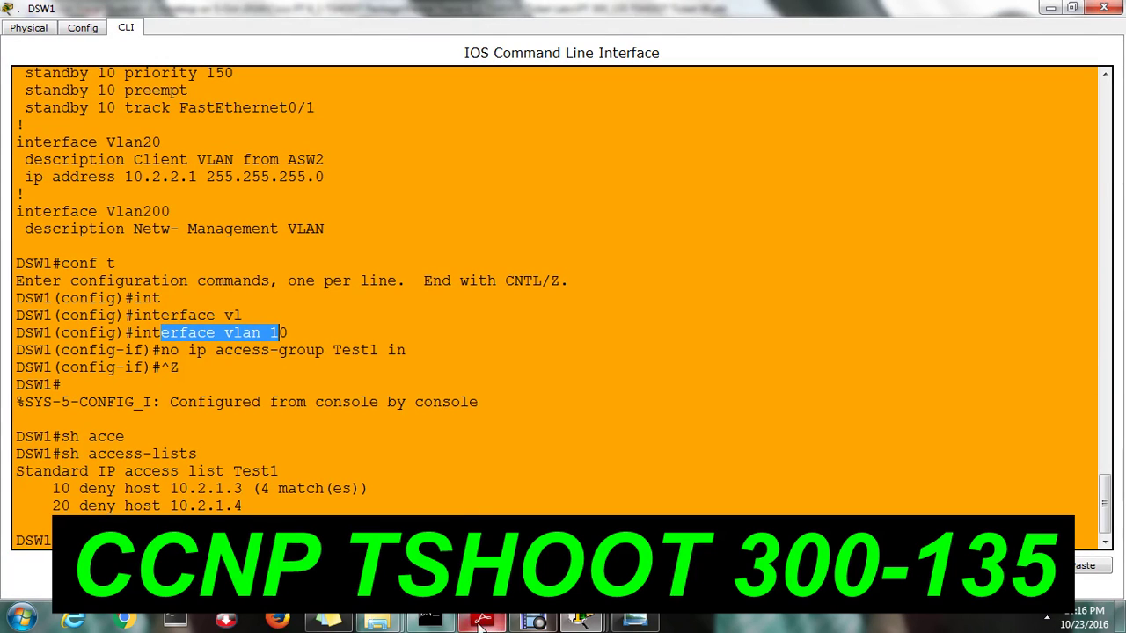
key(alt+Tab)
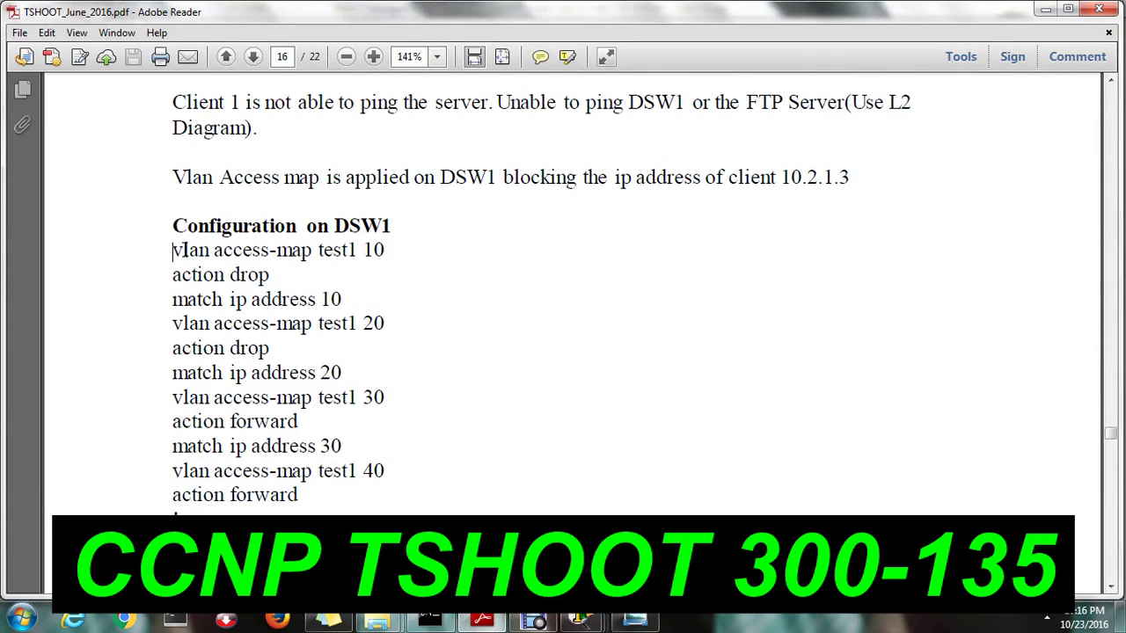
drag(173, 250, 398, 252)
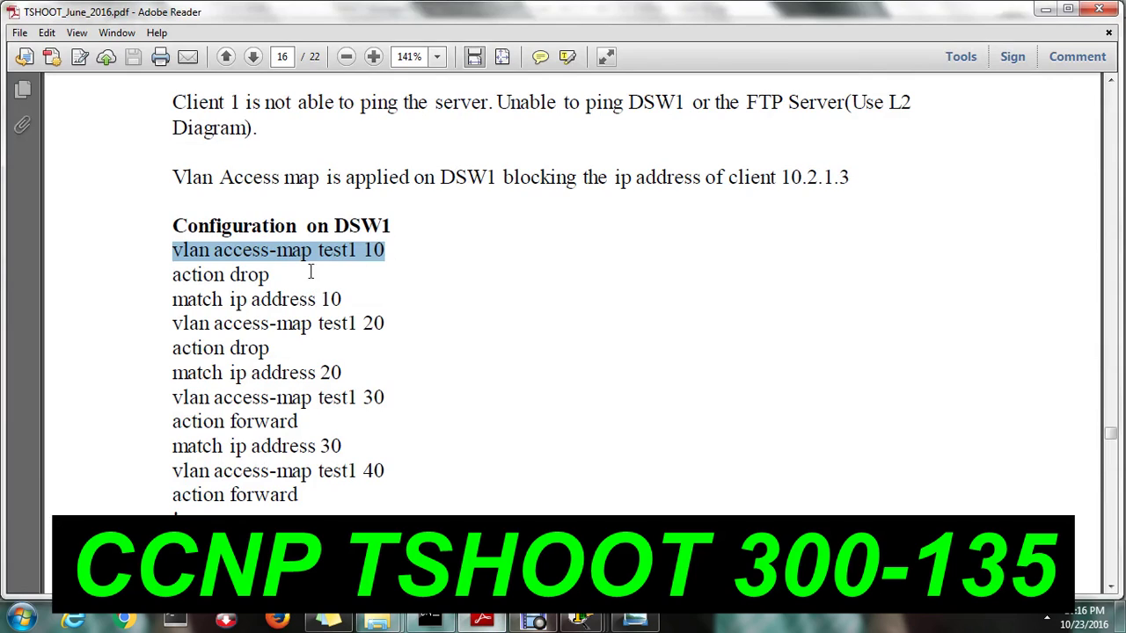
drag(178, 275, 202, 299)
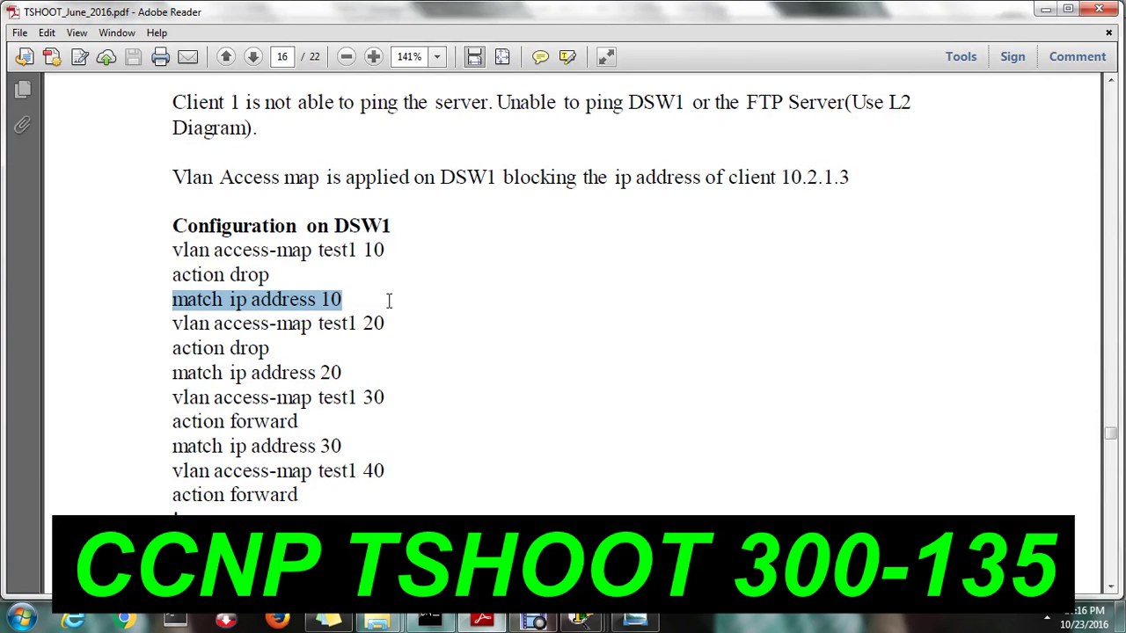
drag(391, 322, 271, 350)
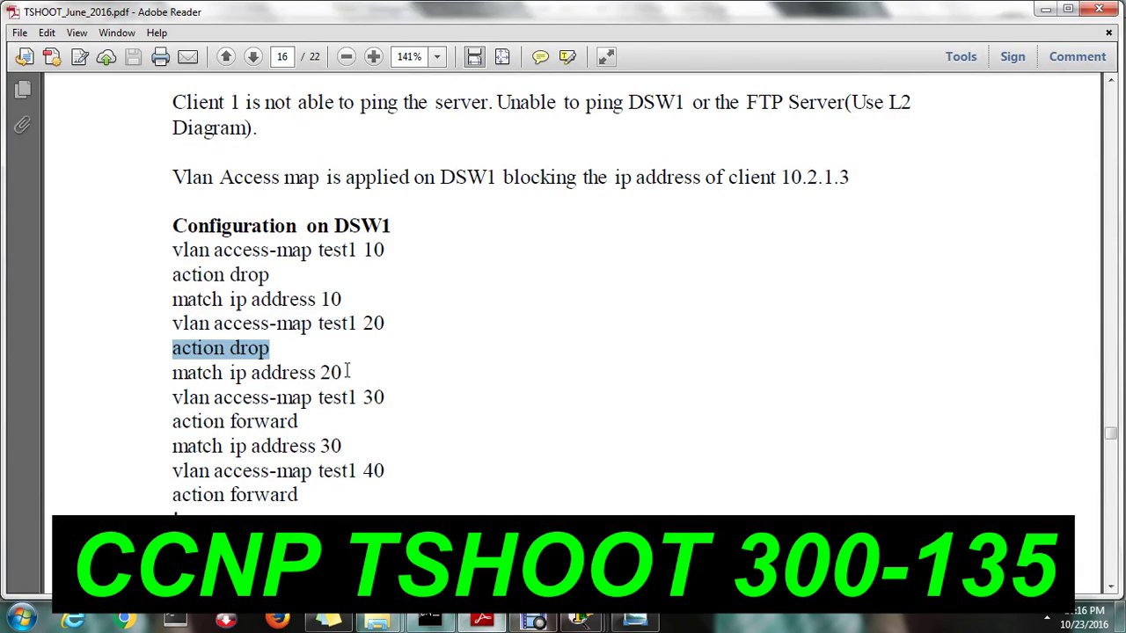
drag(351, 372, 197, 374)
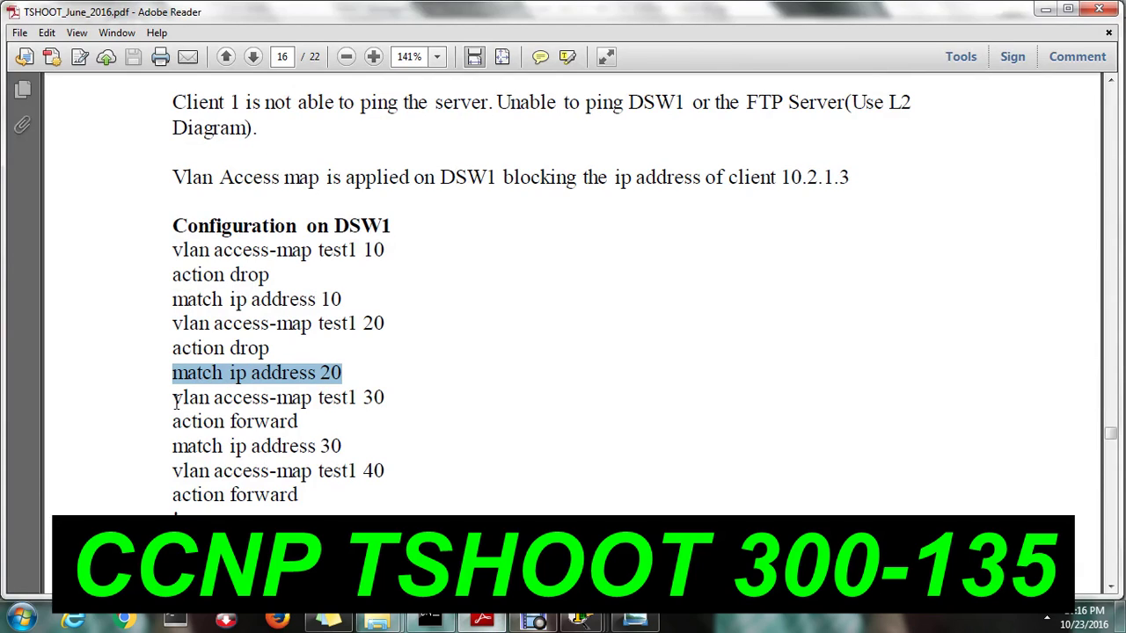
drag(176, 397, 374, 410)
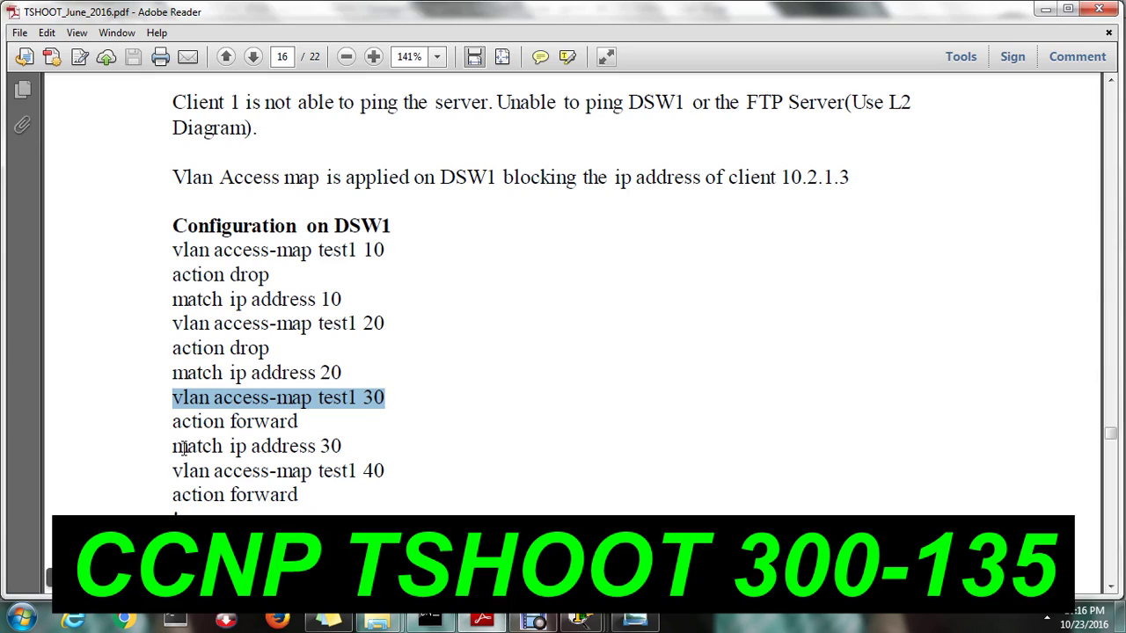
drag(182, 422, 313, 424)
click(350, 450)
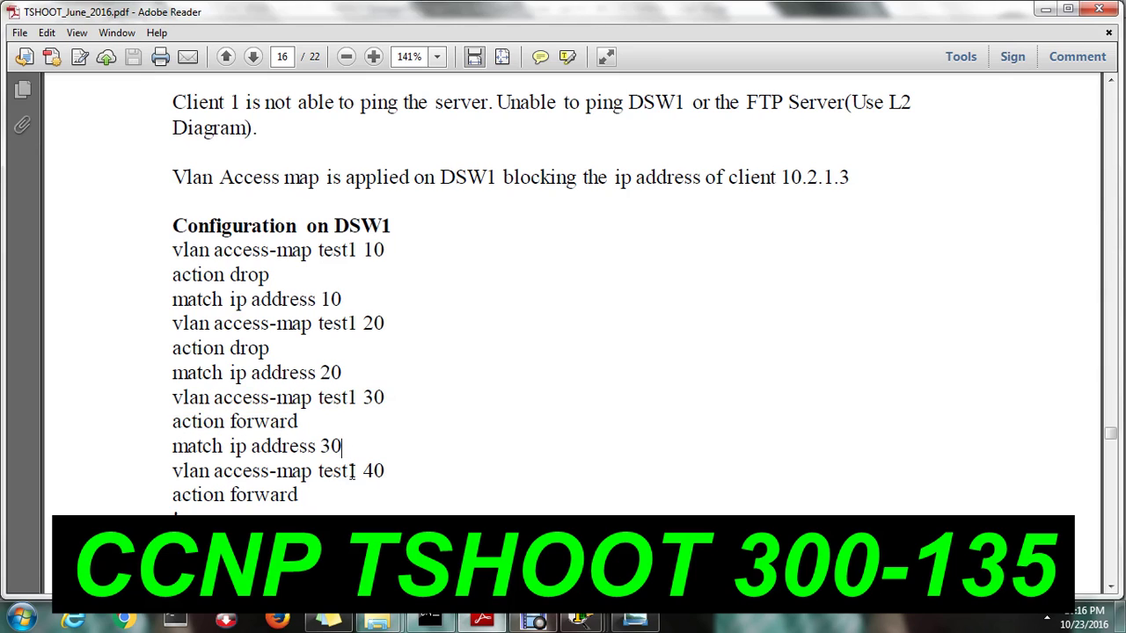
drag(176, 470, 303, 497)
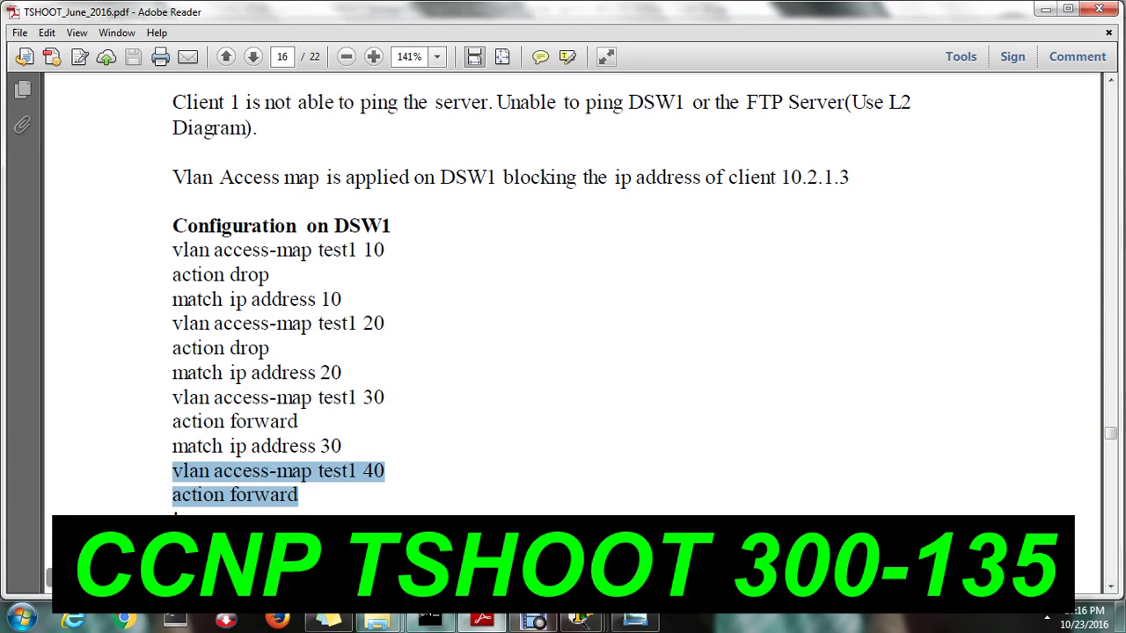
click(51, 576)
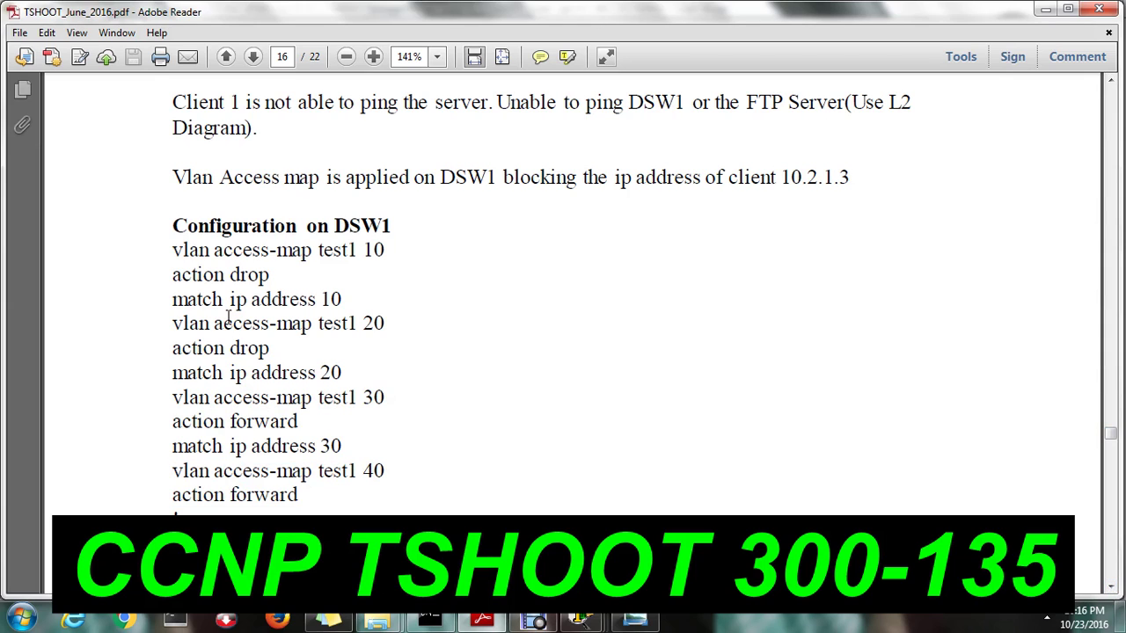
drag(209, 250, 458, 509)
click(323, 472)
drag(177, 249, 387, 253)
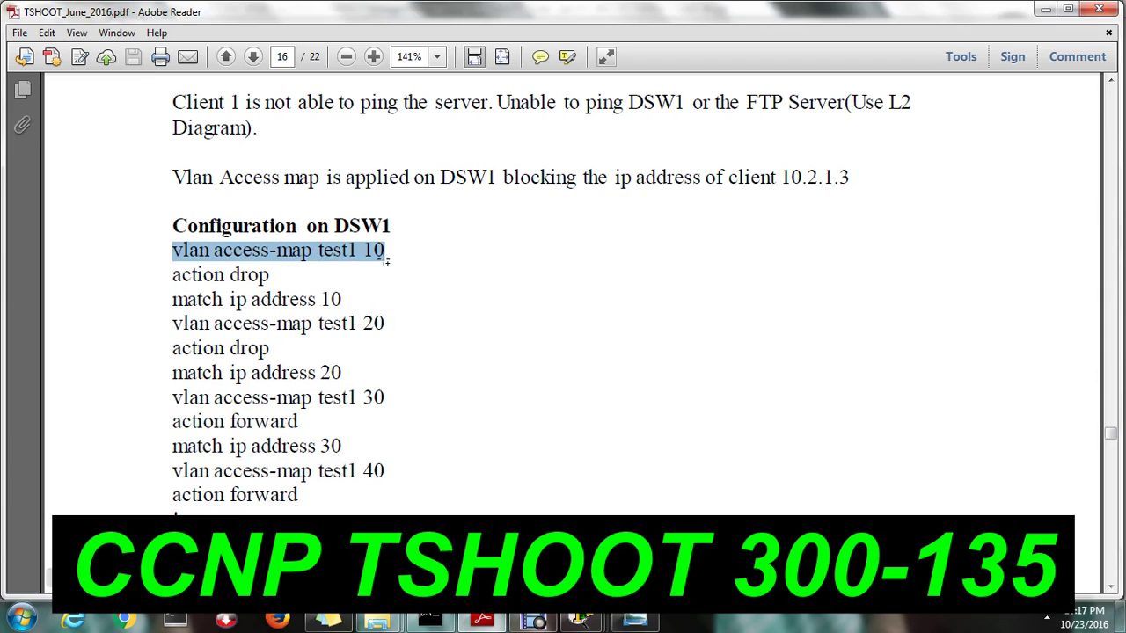
click(405, 250)
double_click(402, 249)
click(267, 261)
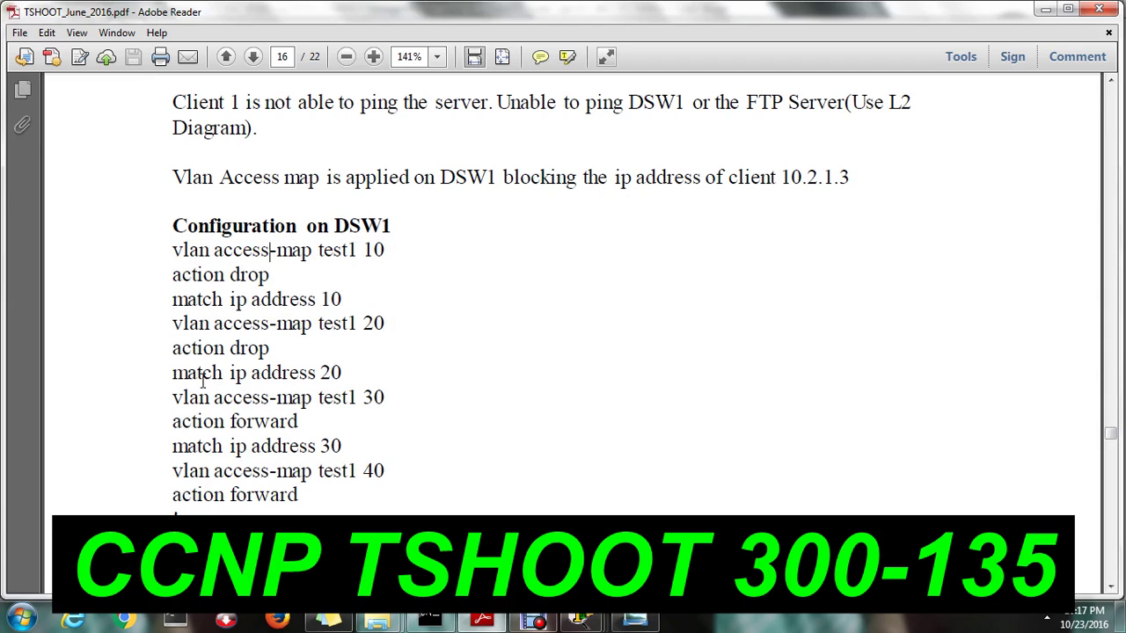
drag(176, 377, 344, 378)
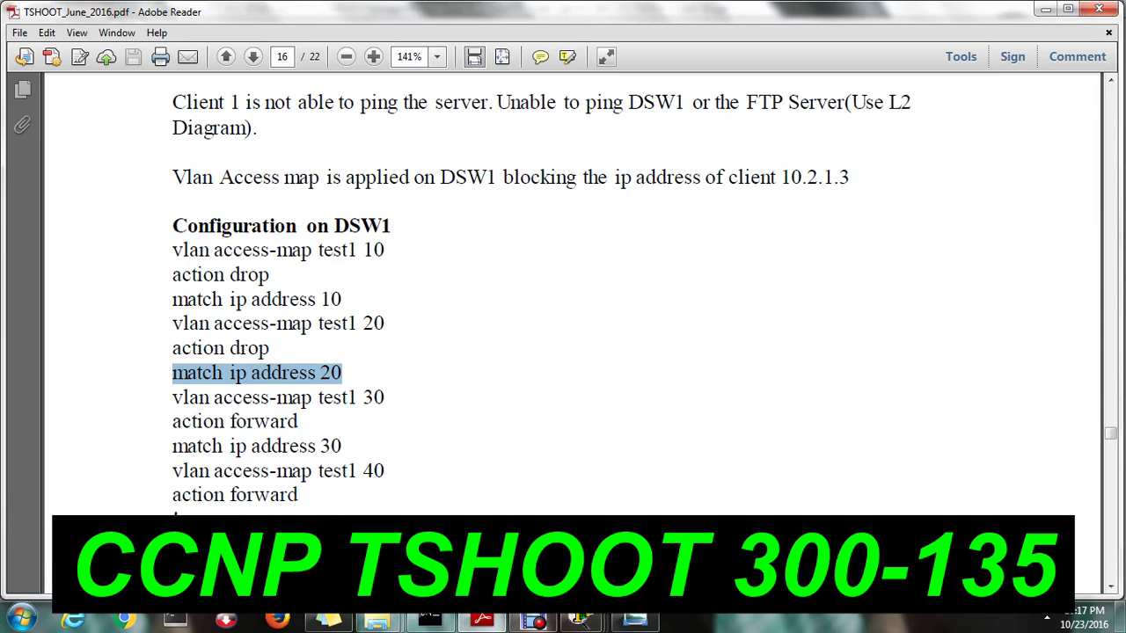
click(49, 578)
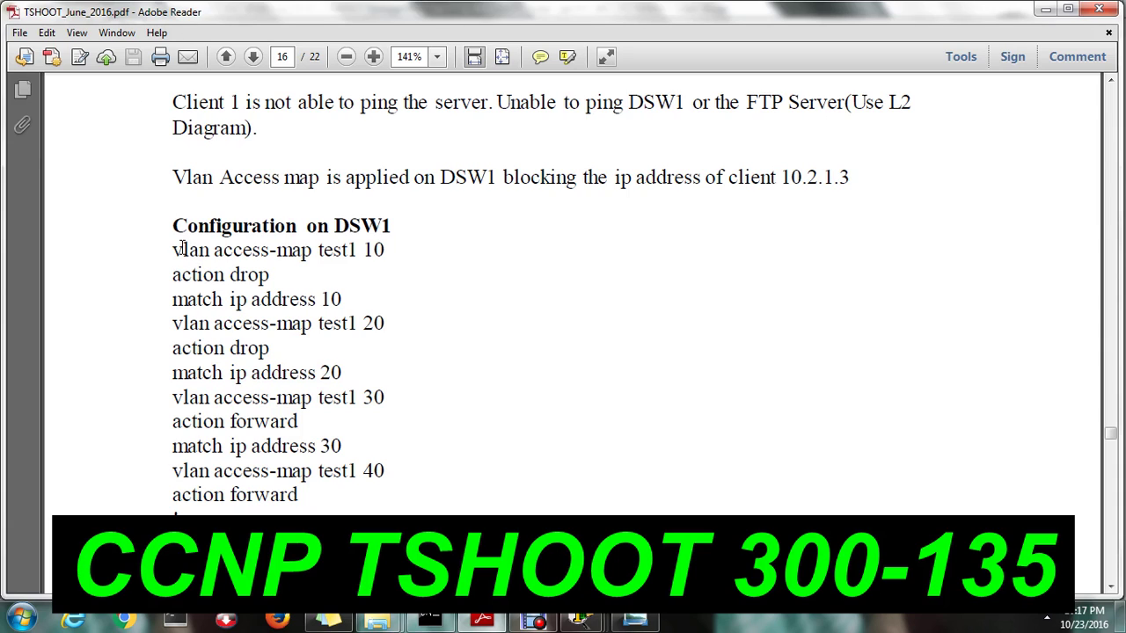
drag(170, 250, 384, 252)
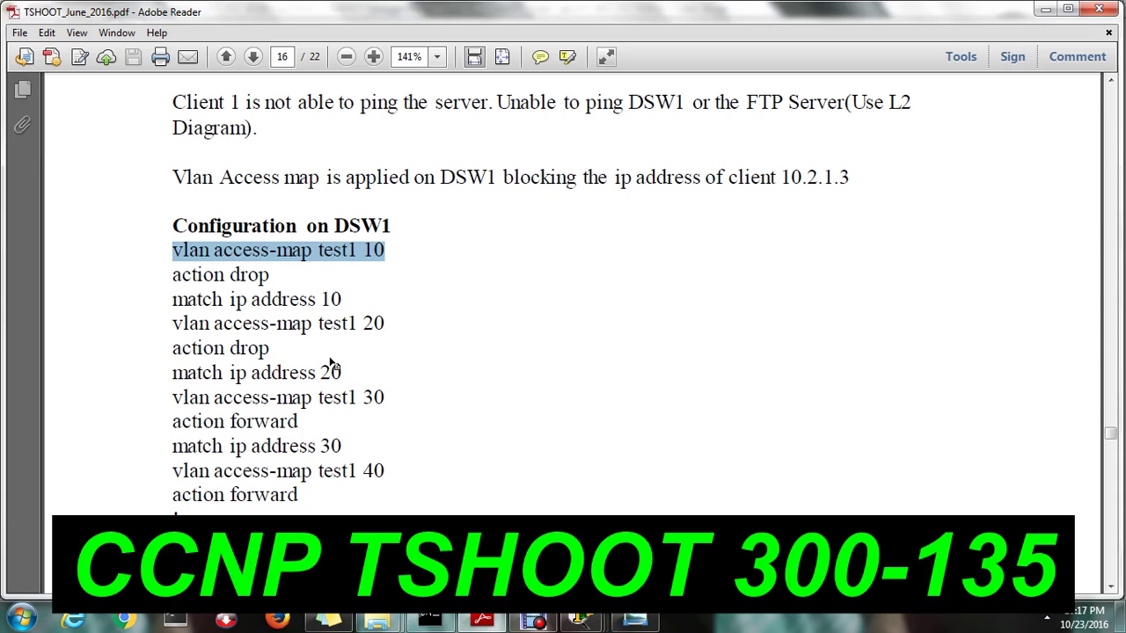
click(49, 579)
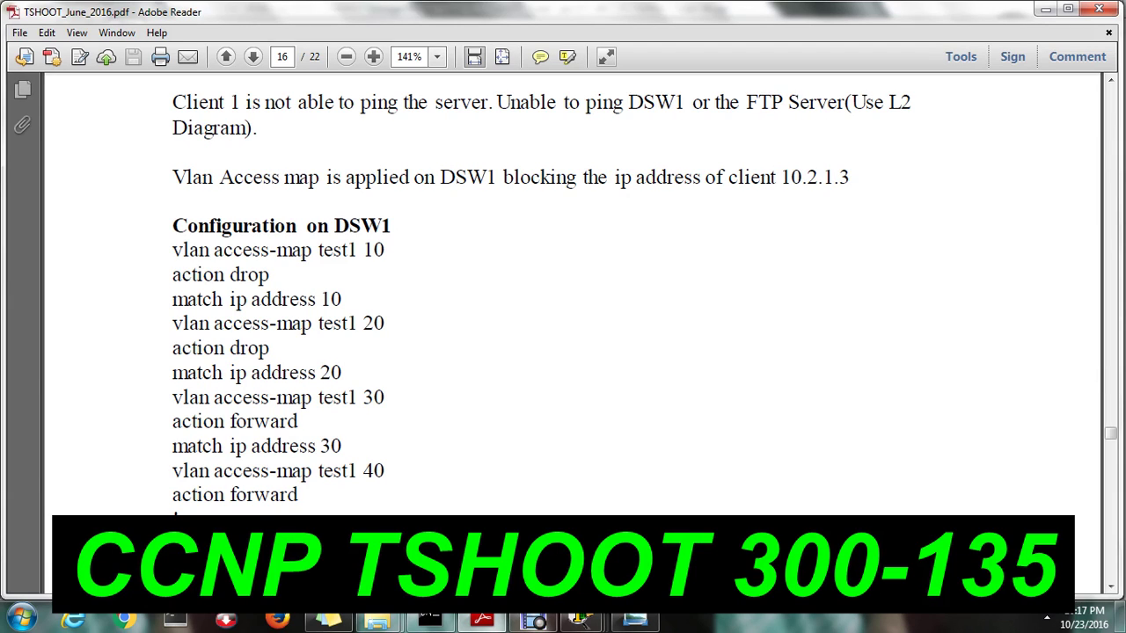
Search the Start menu for Notepad and launch it
click(21, 619)
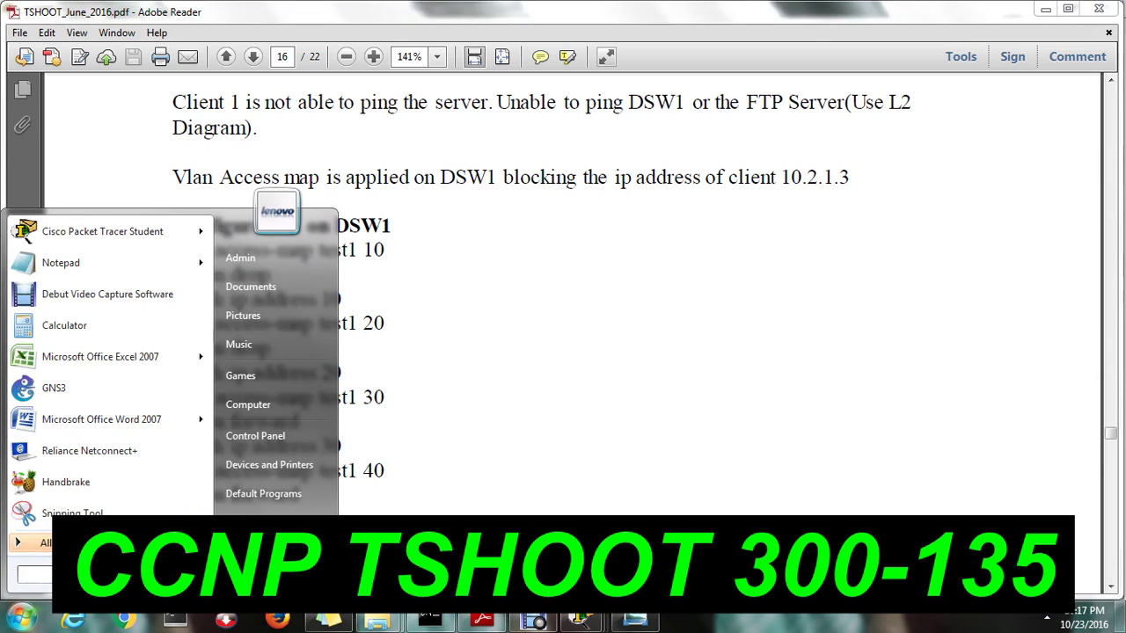
text(notpa)
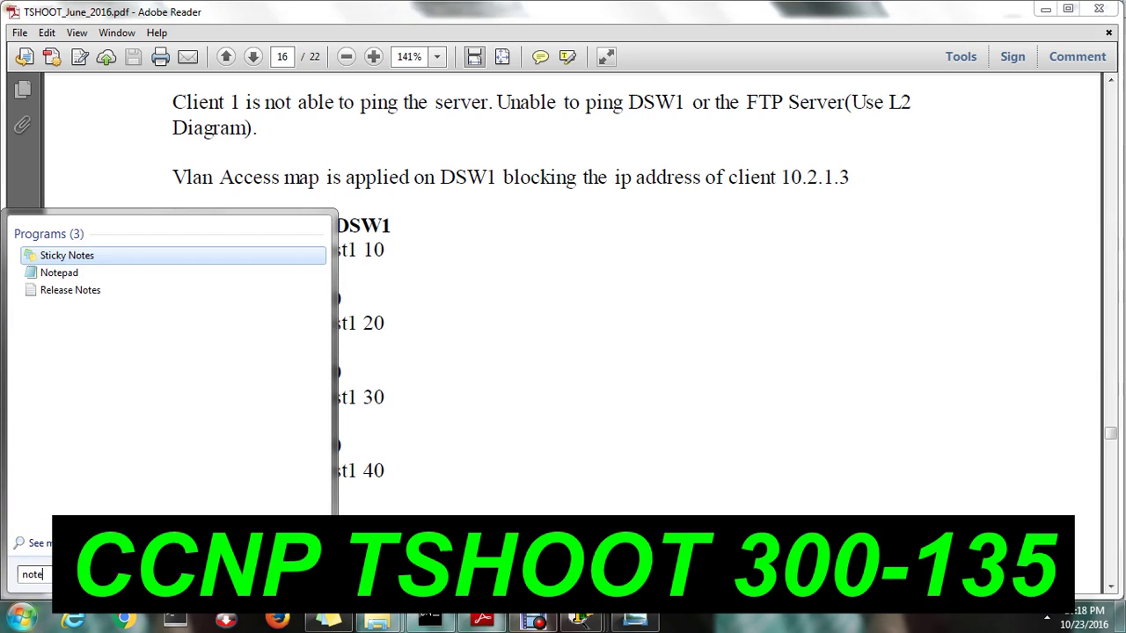
key(Escape)
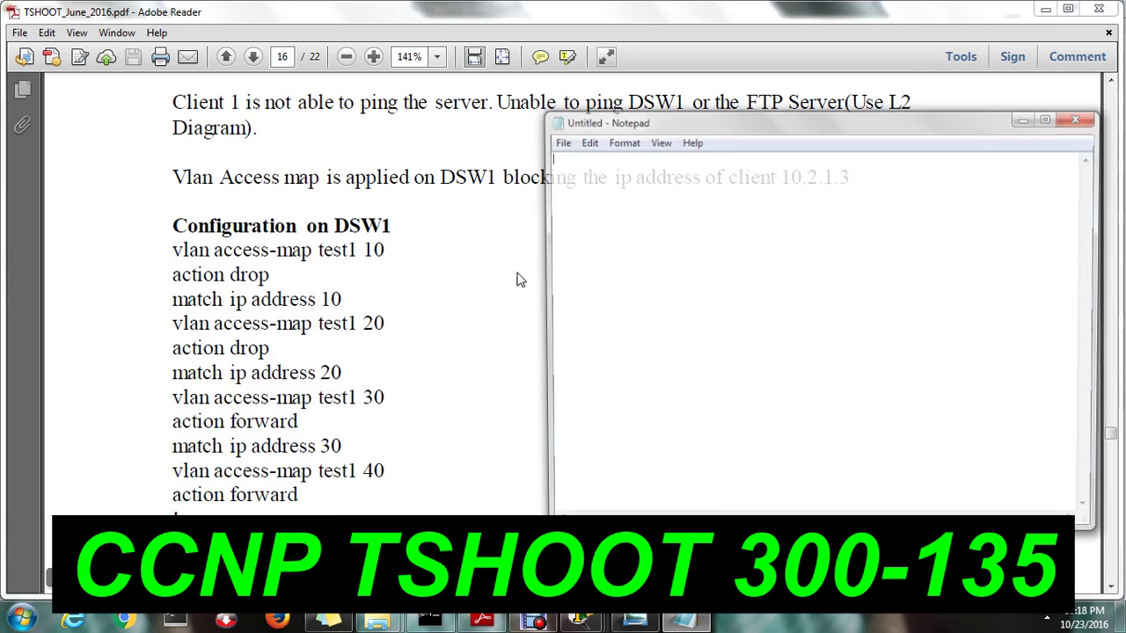
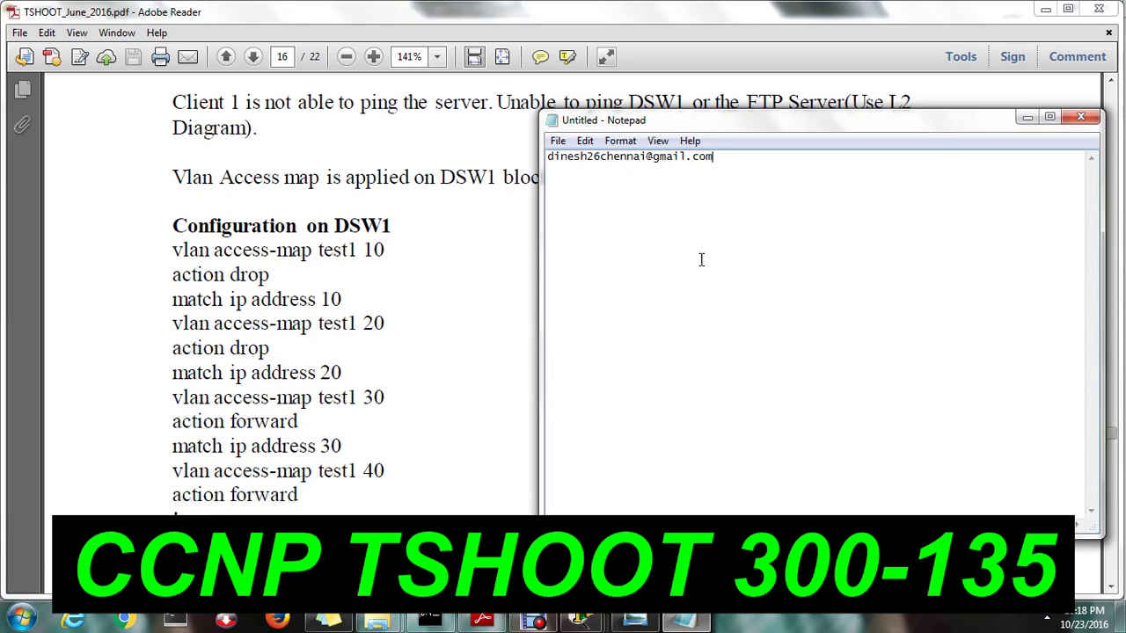
Type a contact e-mail address, 'like and share it', and a thanks with best wishes for the TSHOOT Exam
key(Return)
text(like and share it)
key(Return)
text(Thanks)
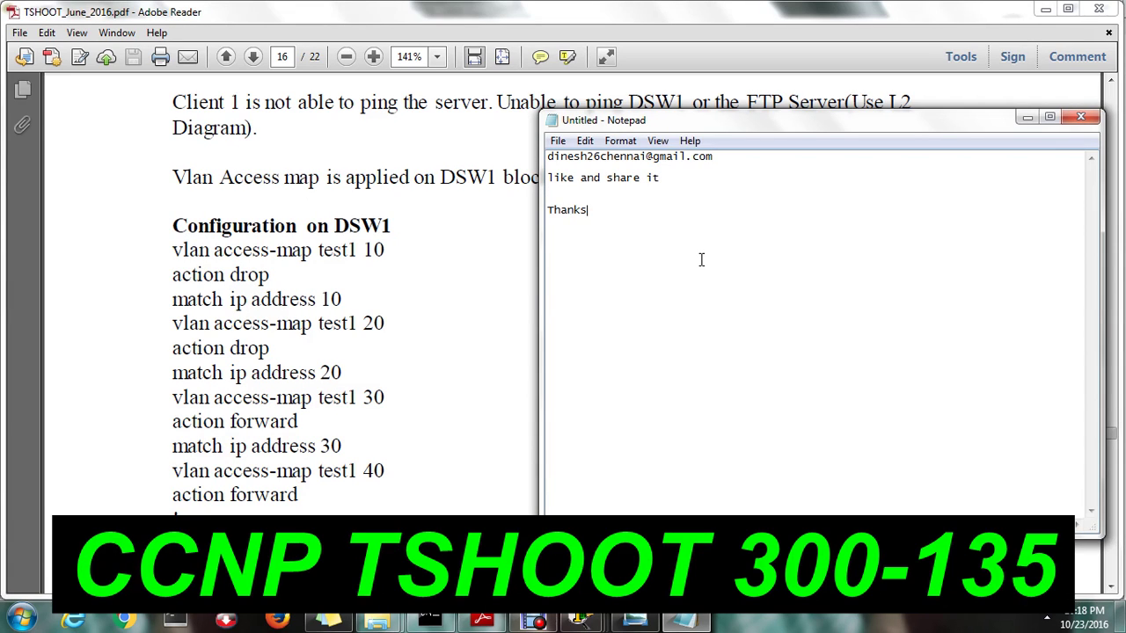
text( for watching the v)
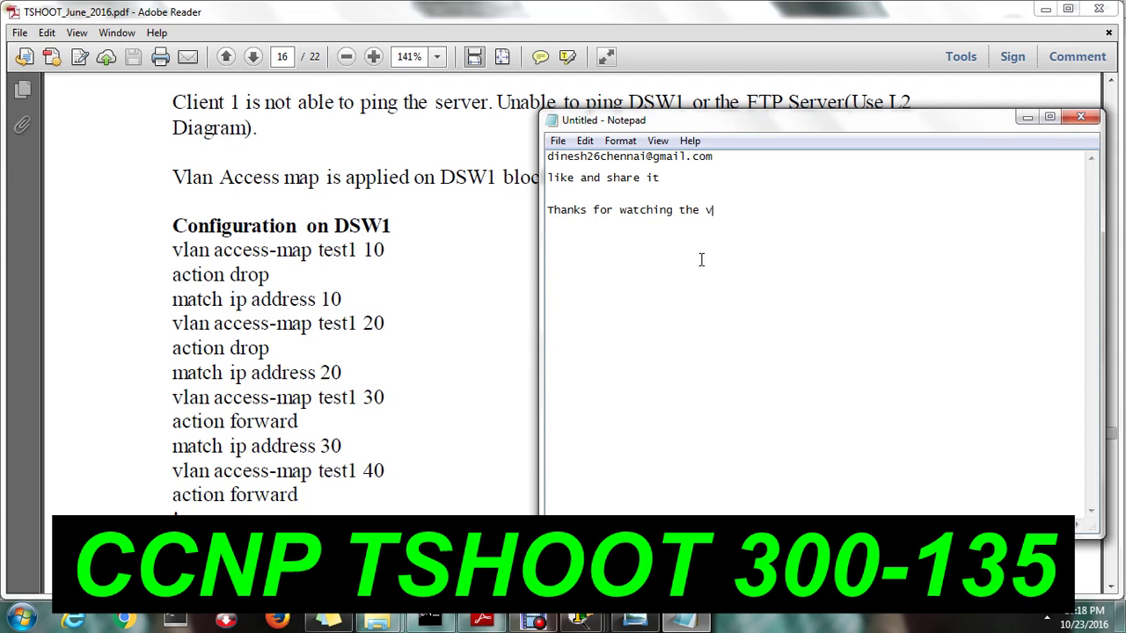
text(ideo..  )
text(All the best )
text(for your T)
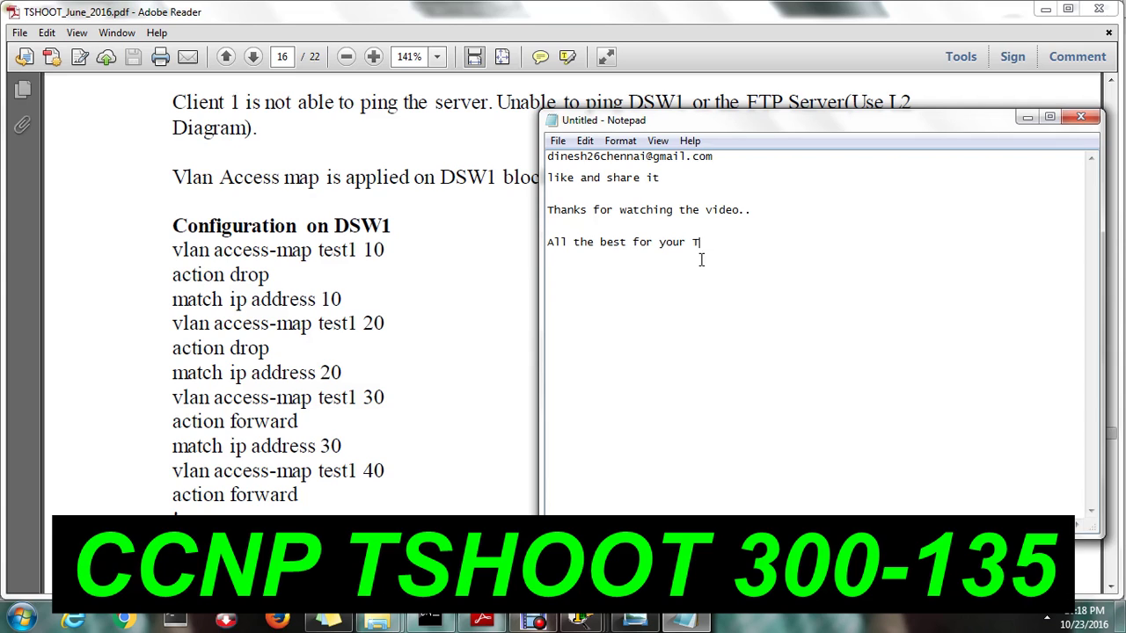
text(SHOOT Exam.)
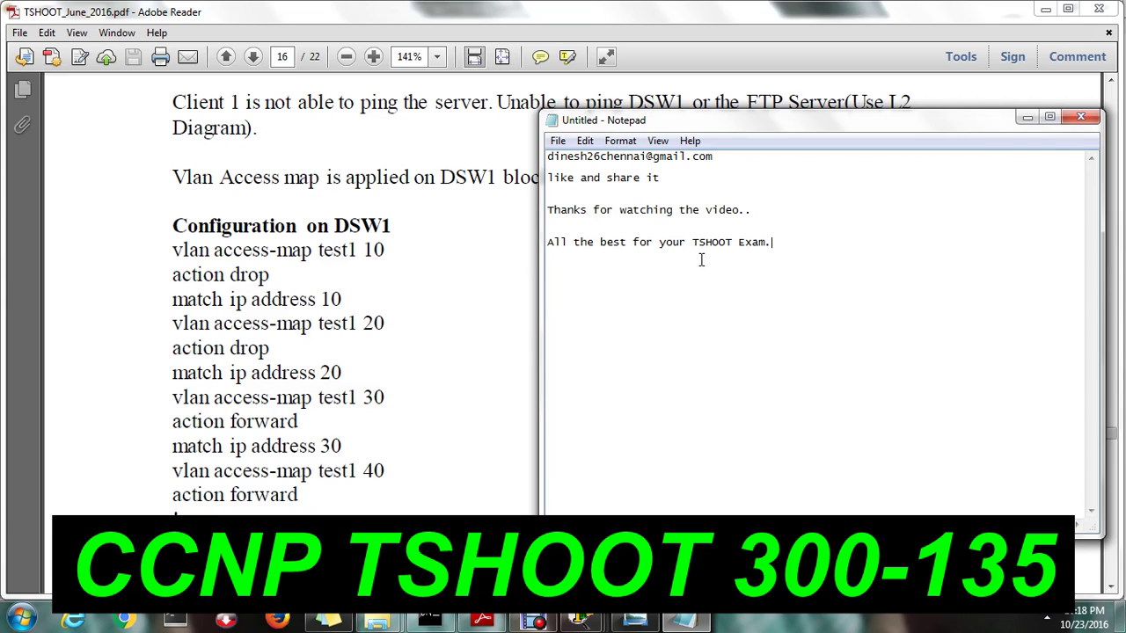